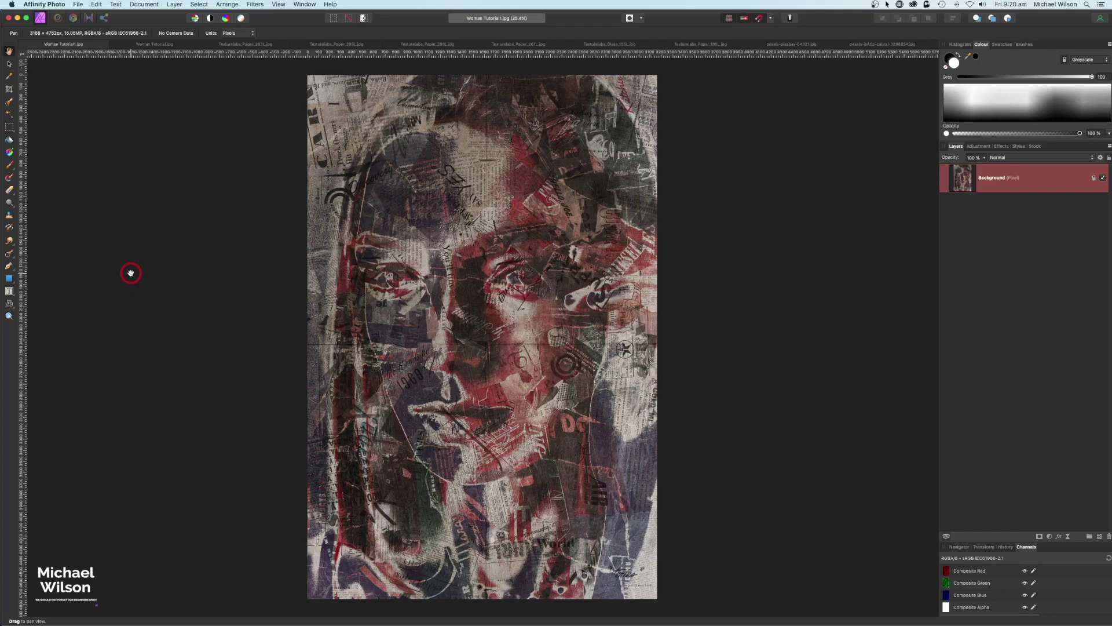
Bring the black-and-white Woman Tutorial.jpg portrait document to the front.
left_click(155, 44)
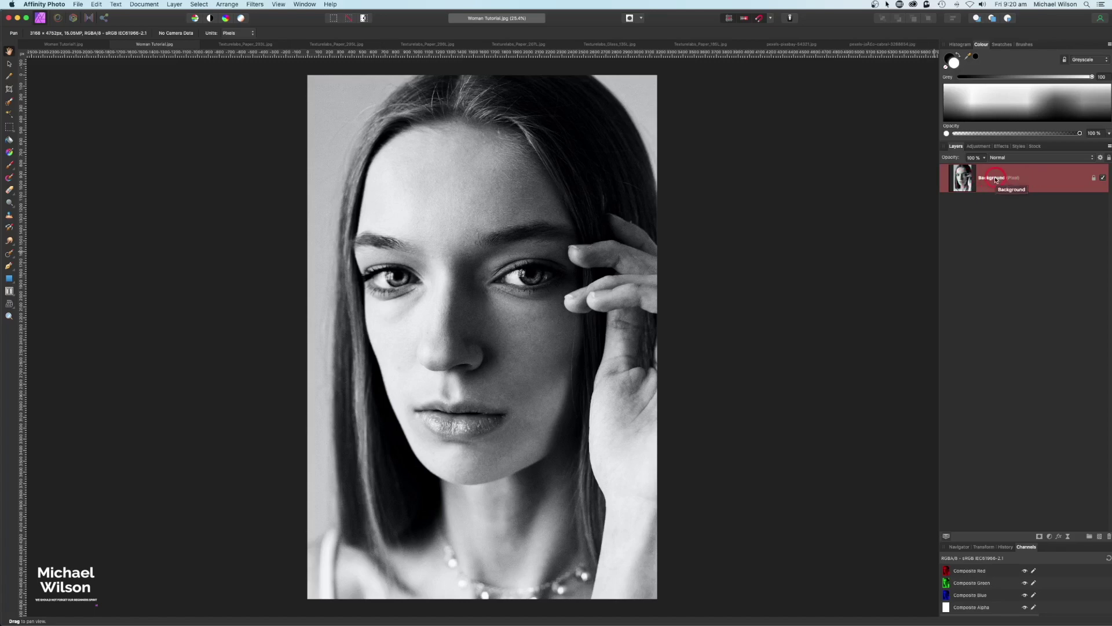
Tone-map the portrait with lower Tone Compression, 64% Local Contrast and -100% Saturation.
left_click(90, 19)
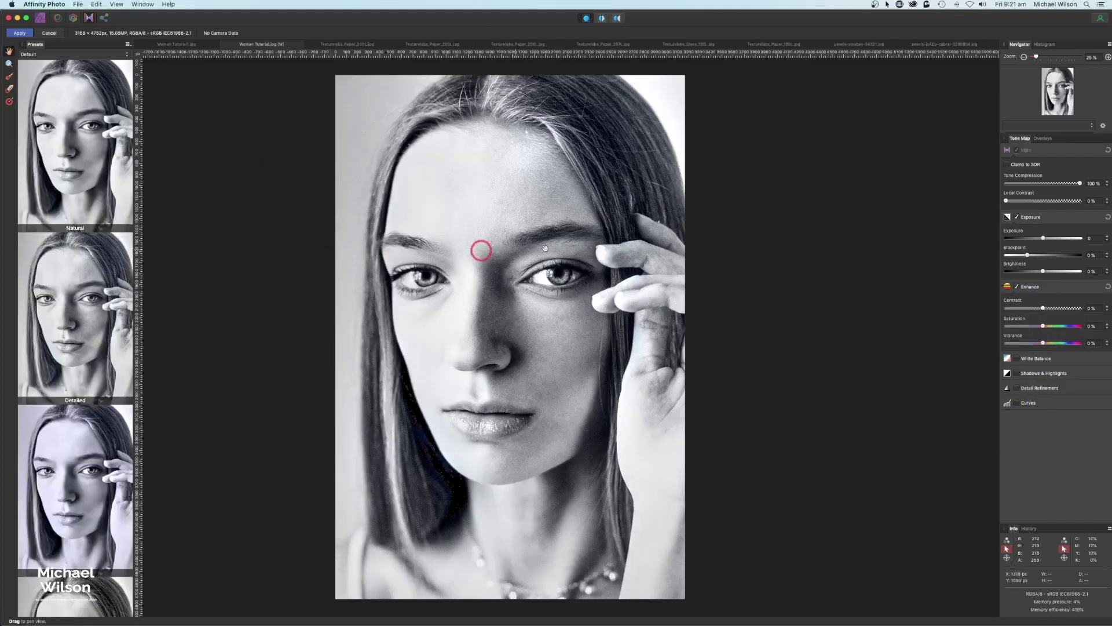
left_click_drag(1080, 183, 1038, 202)
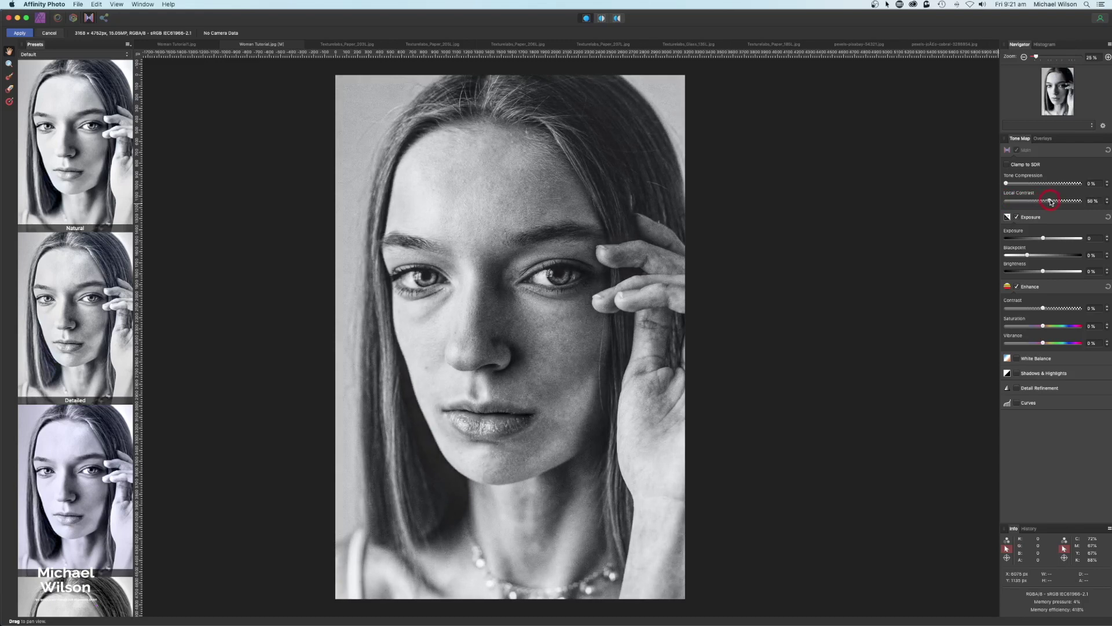
left_click_drag(1054, 201, 1056, 201)
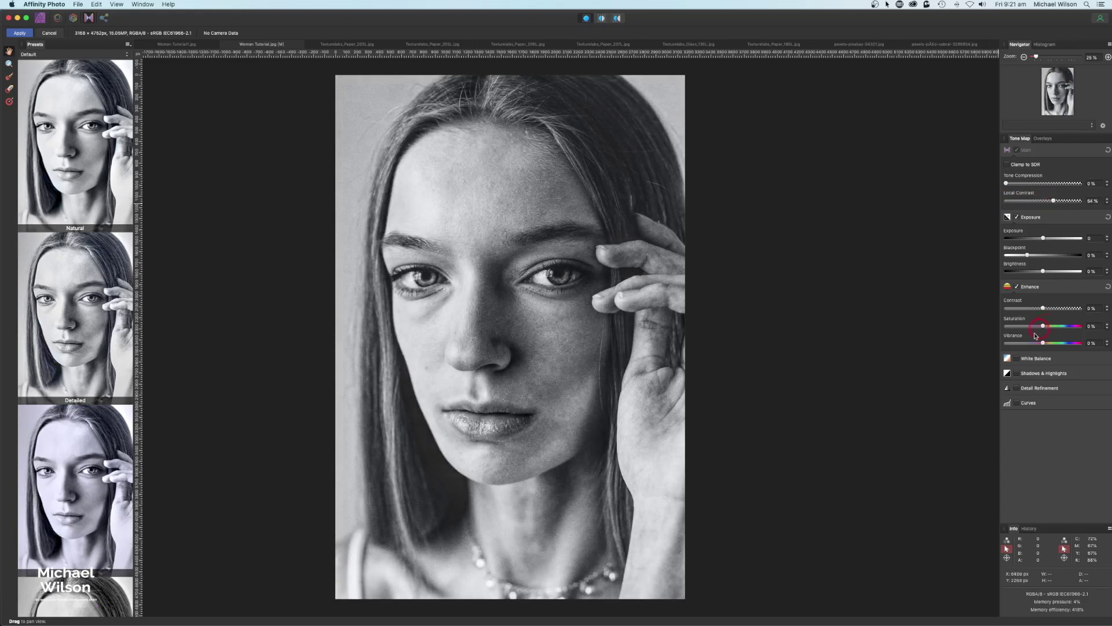
left_click_drag(1043, 327, 1004, 326)
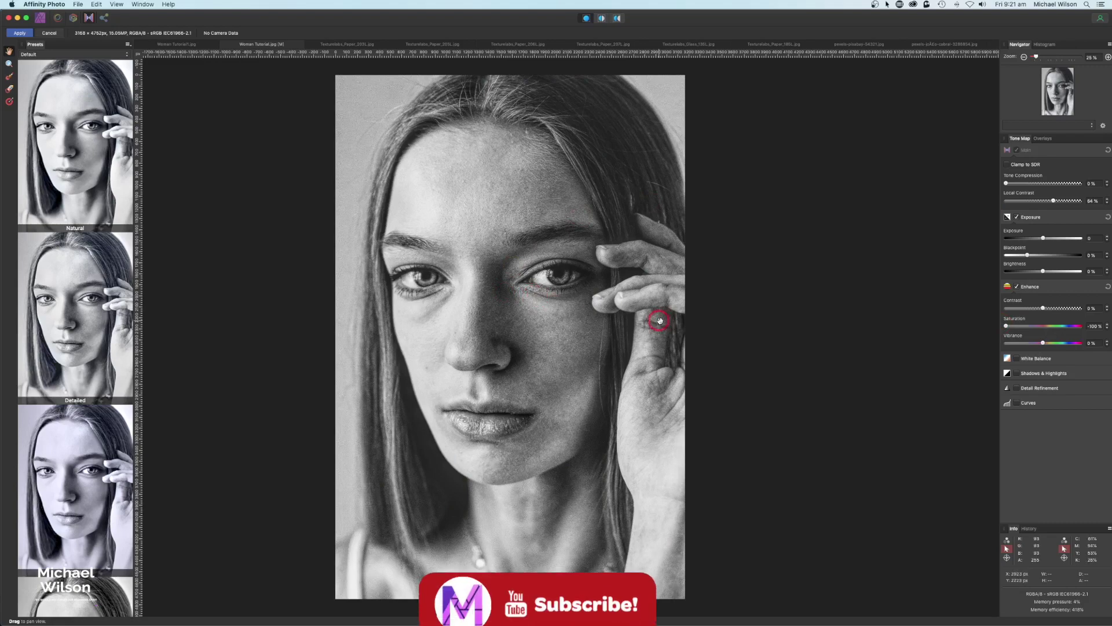
left_click(19, 33)
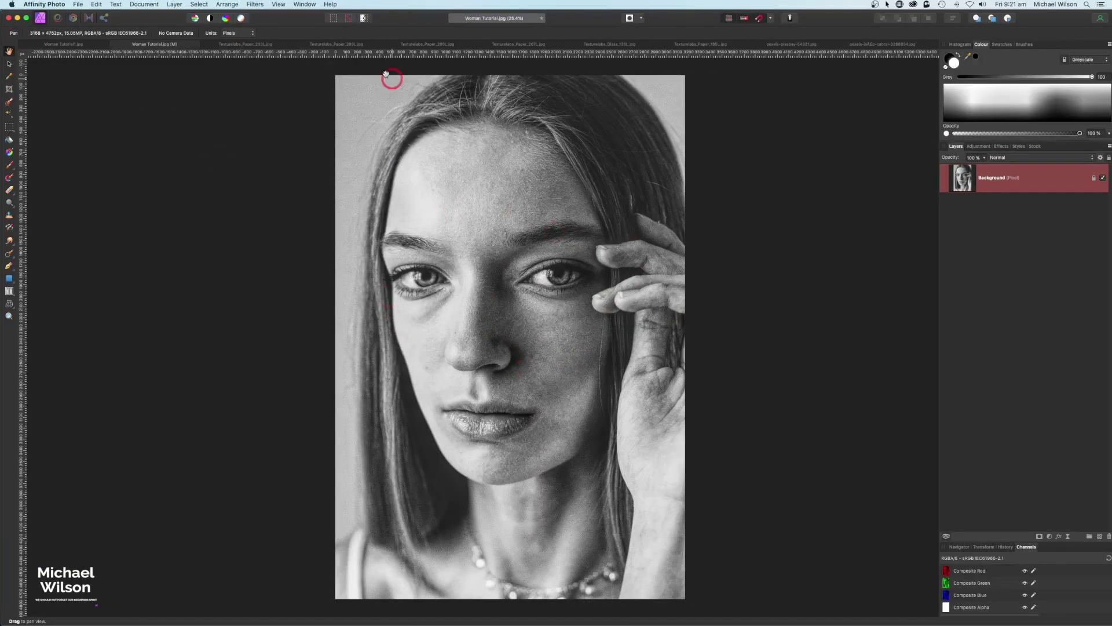
Apply Denoise to the portrait at 100% Luminance and 73% Luminance Contribution.
left_click(256, 5)
mouse_move(290, 39)
left_click(352, 39)
left_click_drag(908, 501, 852, 269)
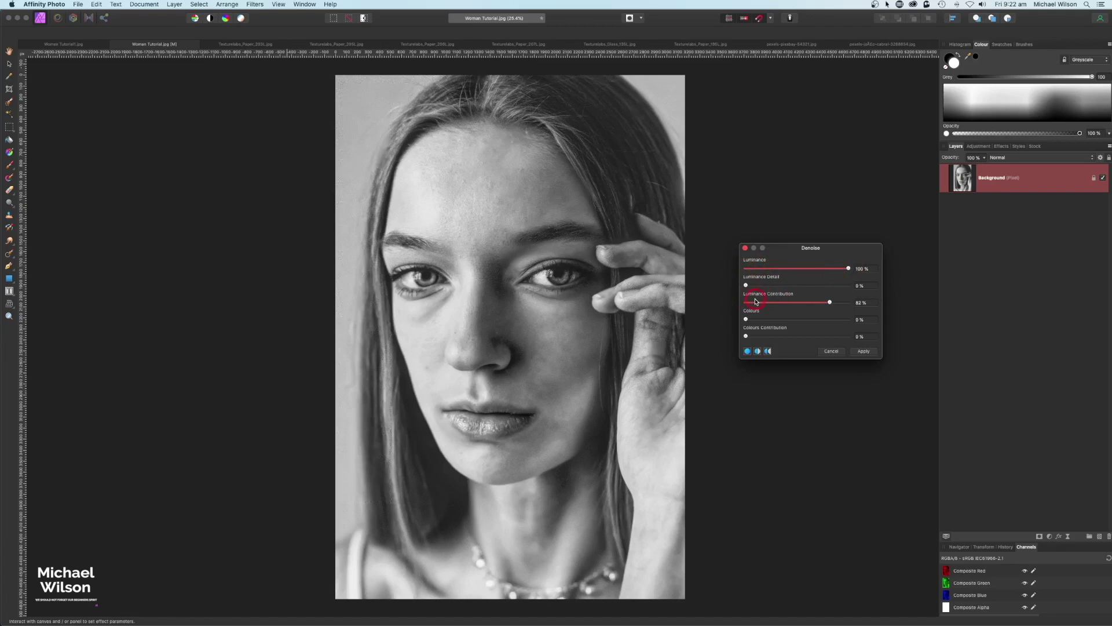
mouse_move(831, 302)
left_mouse_down()
mouse_move(747, 303)
mouse_move(820, 303)
left_mouse_up()
left_click(746, 248)
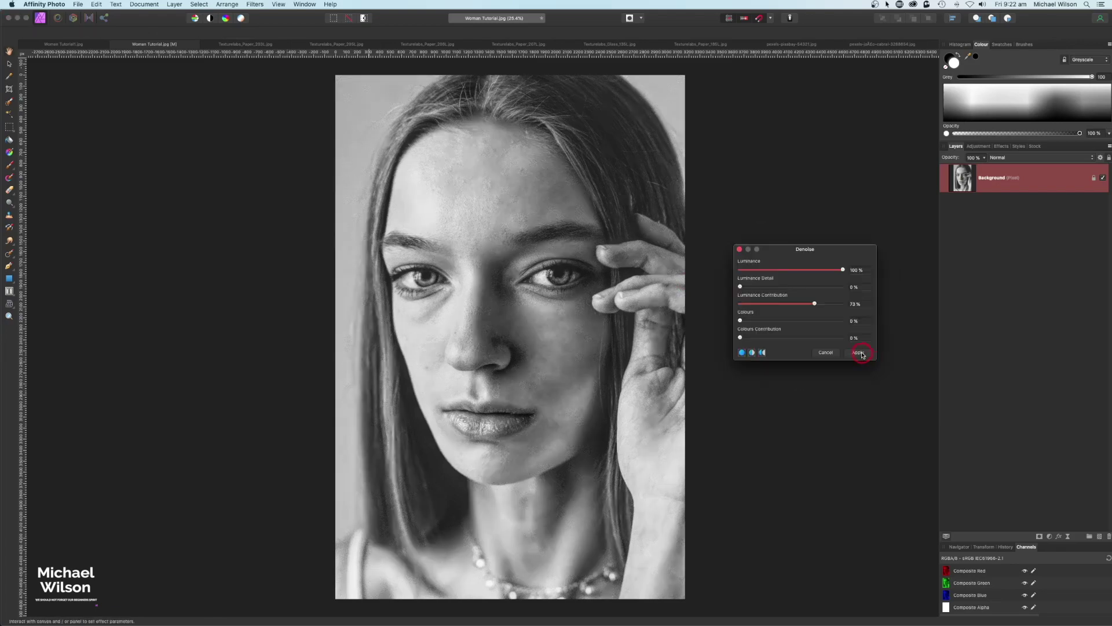
left_click(861, 352)
Add a Posterise adjustment to the portrait.
left_click(1050, 537)
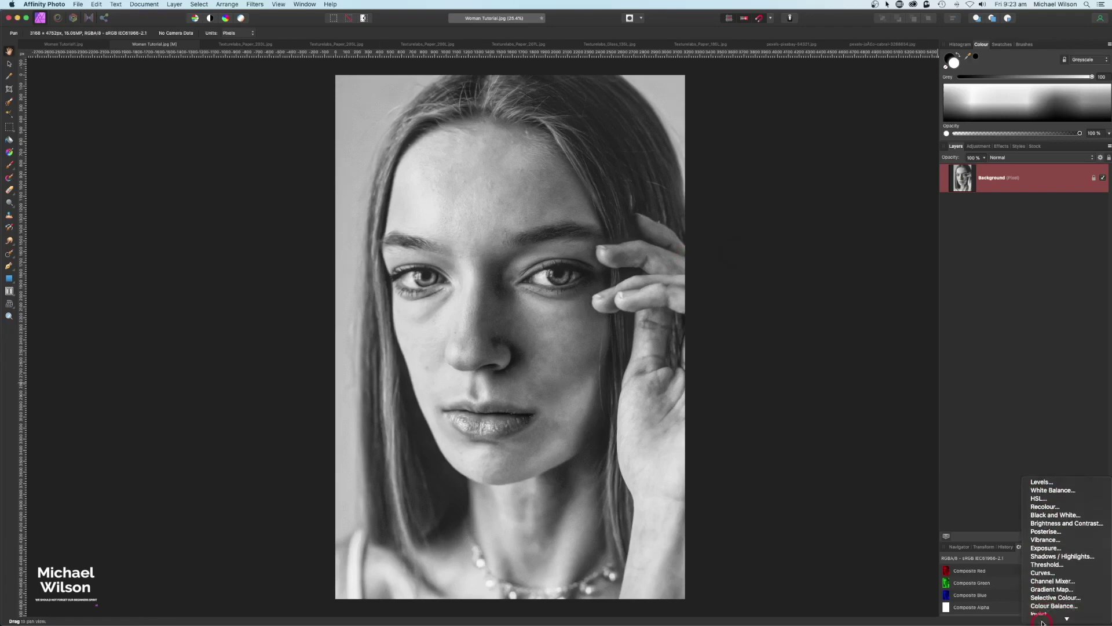
left_click(1046, 532)
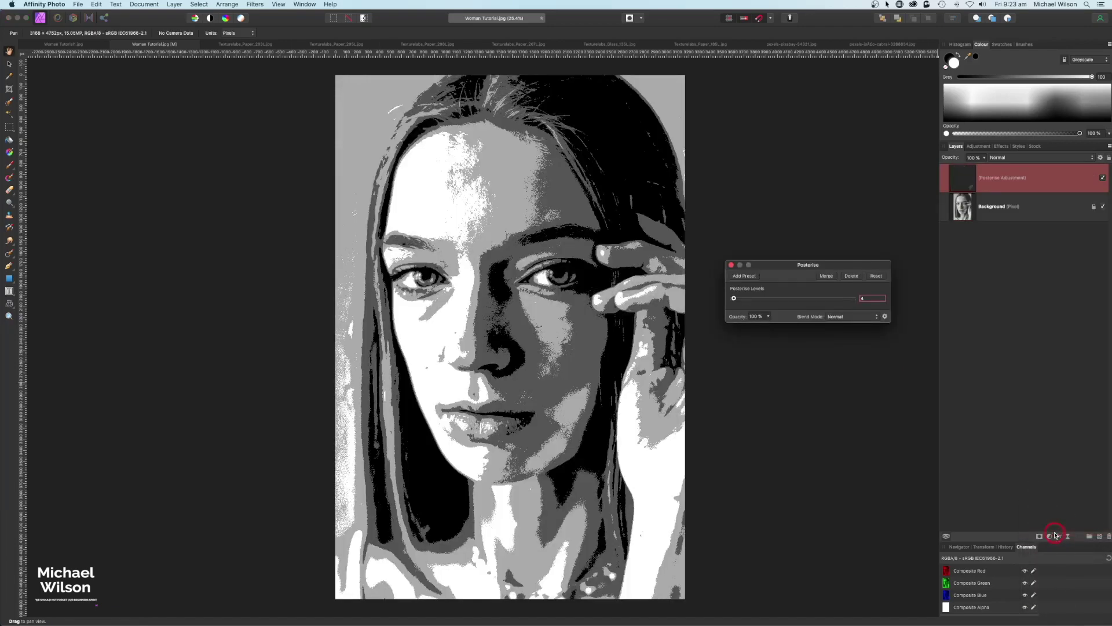
left_click_drag(866, 265, 856, 196)
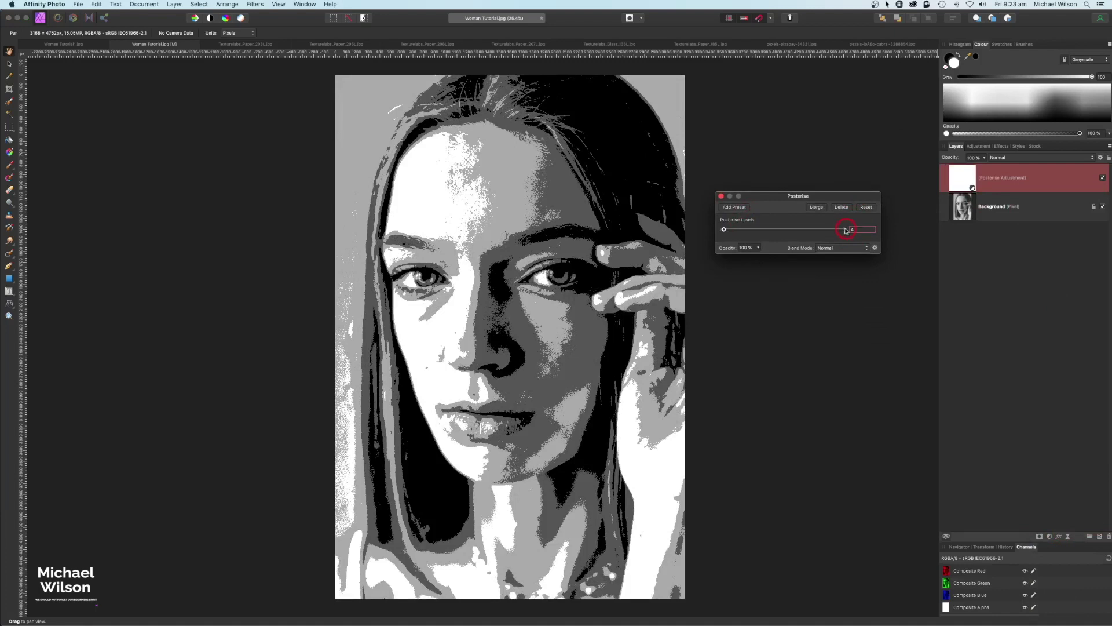
key("Return")
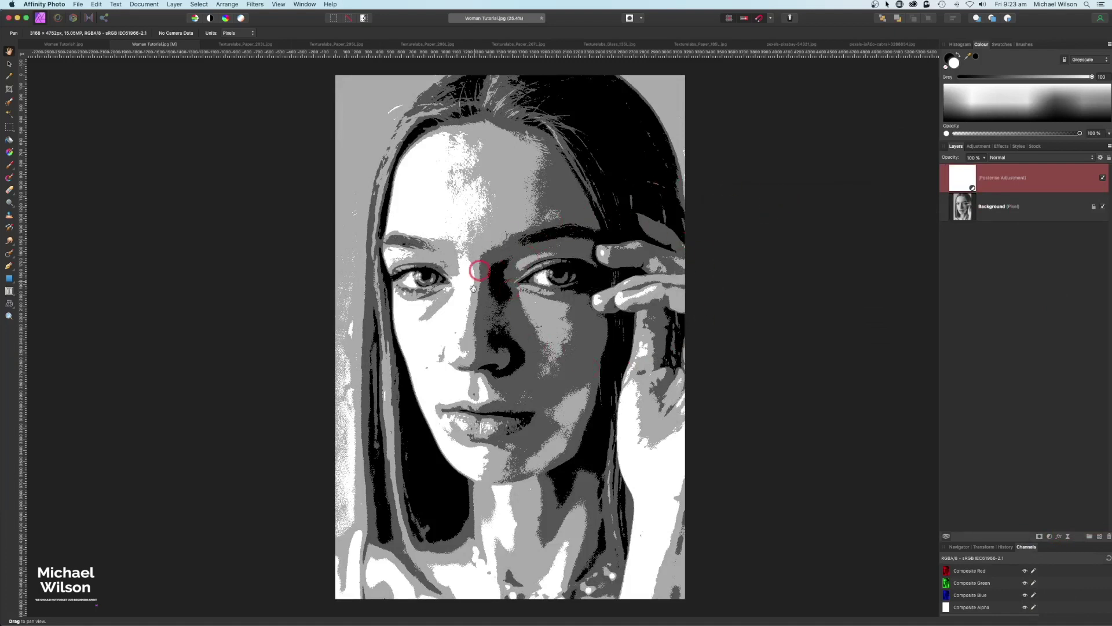
Add Levels above the Background with a raised black level and output white lowered to about 96%.
left_click(990, 209)
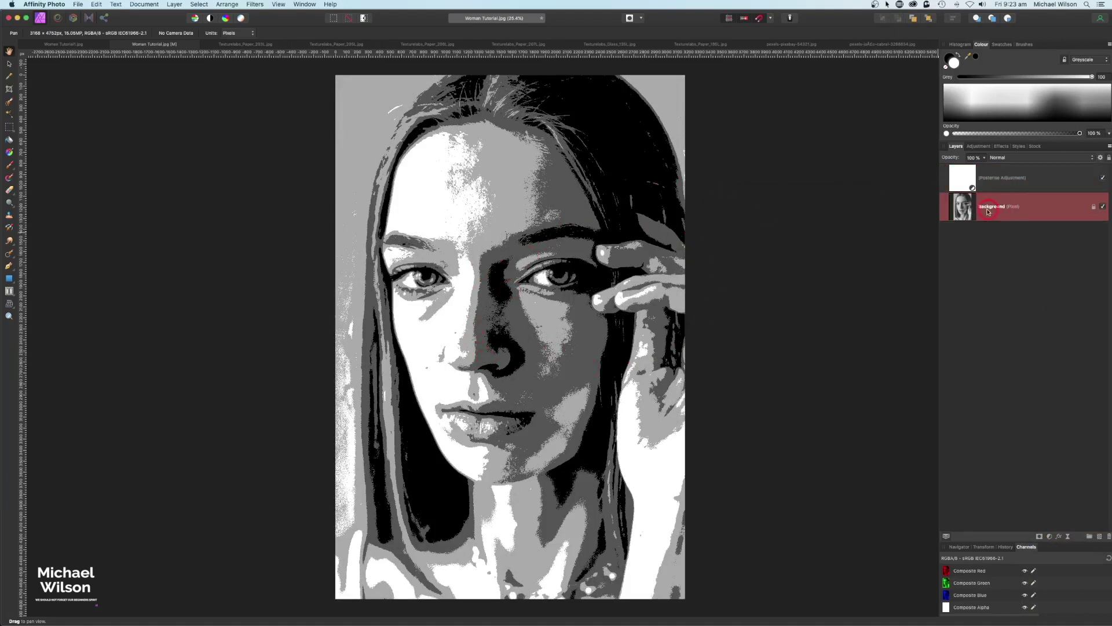
left_click(1050, 542)
left_click(1037, 537)
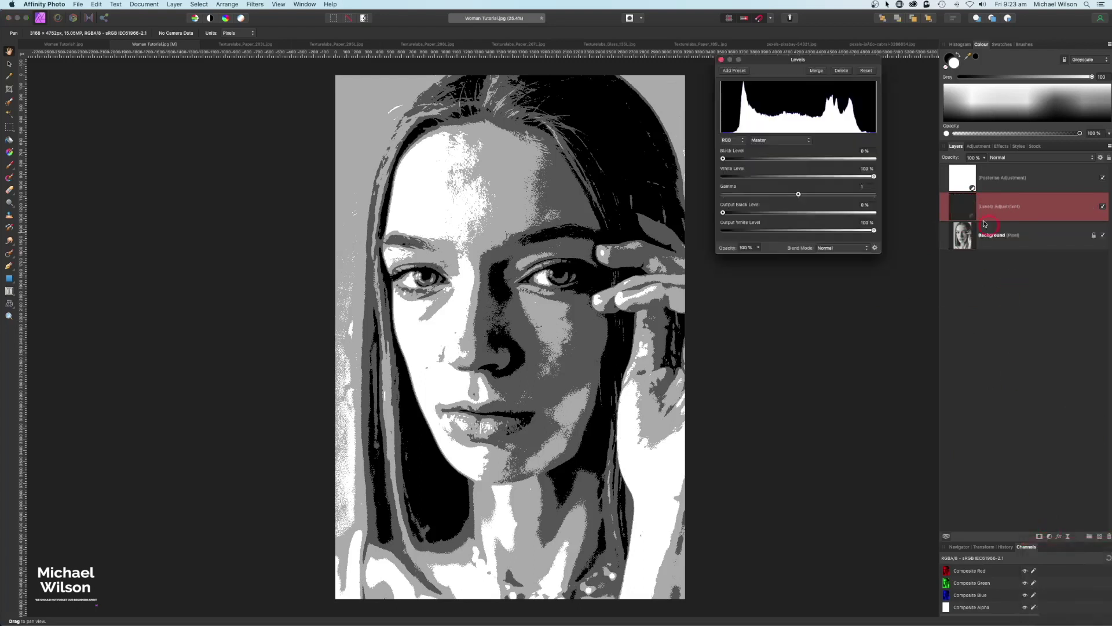
left_click_drag(837, 60, 841, 189)
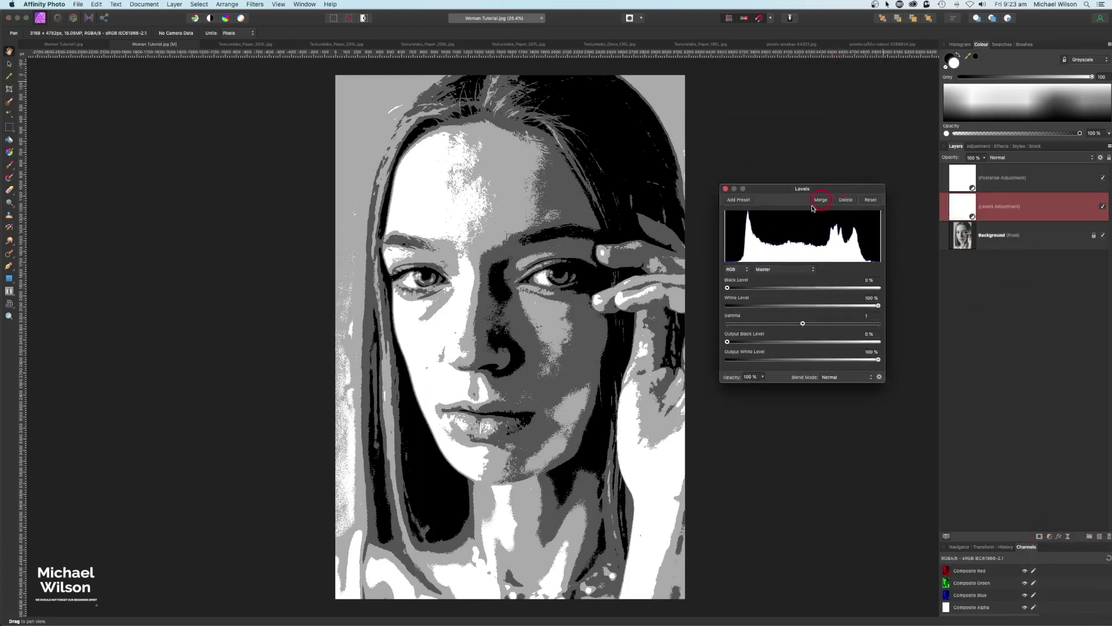
left_click_drag(729, 290, 741, 291)
left_click(882, 364)
left_click_drag(881, 362, 876, 363)
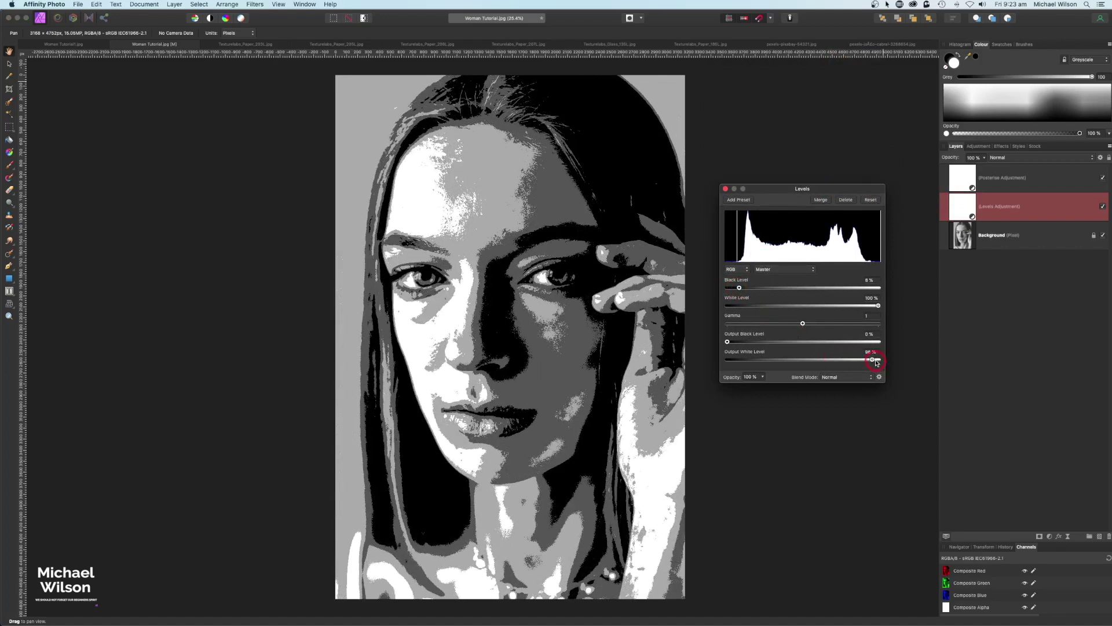
left_click(726, 190)
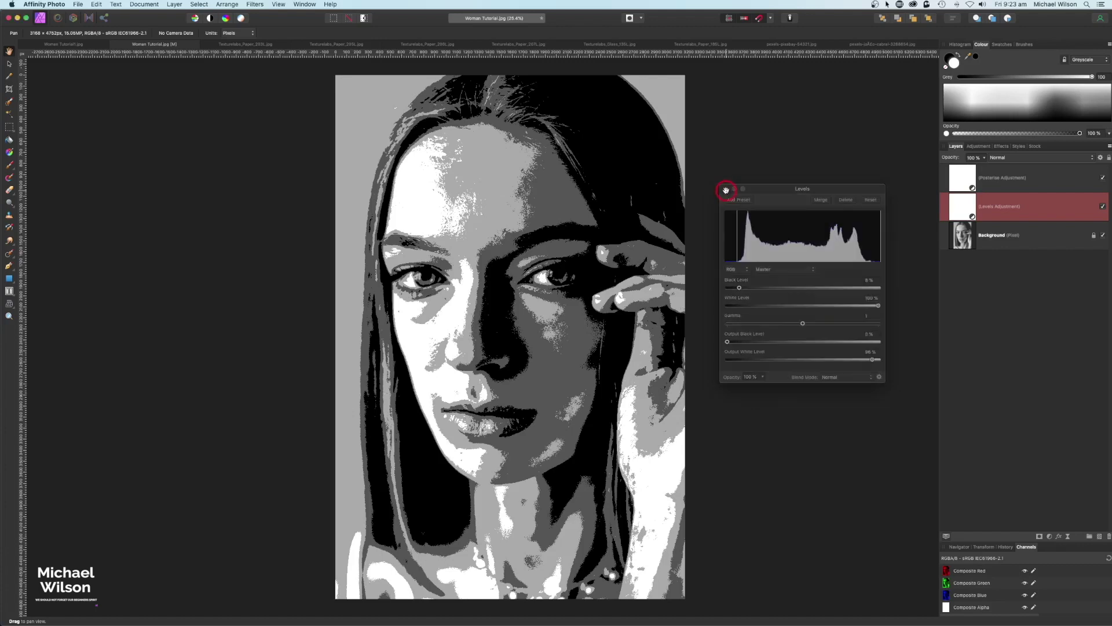
key("alt+bracketright")
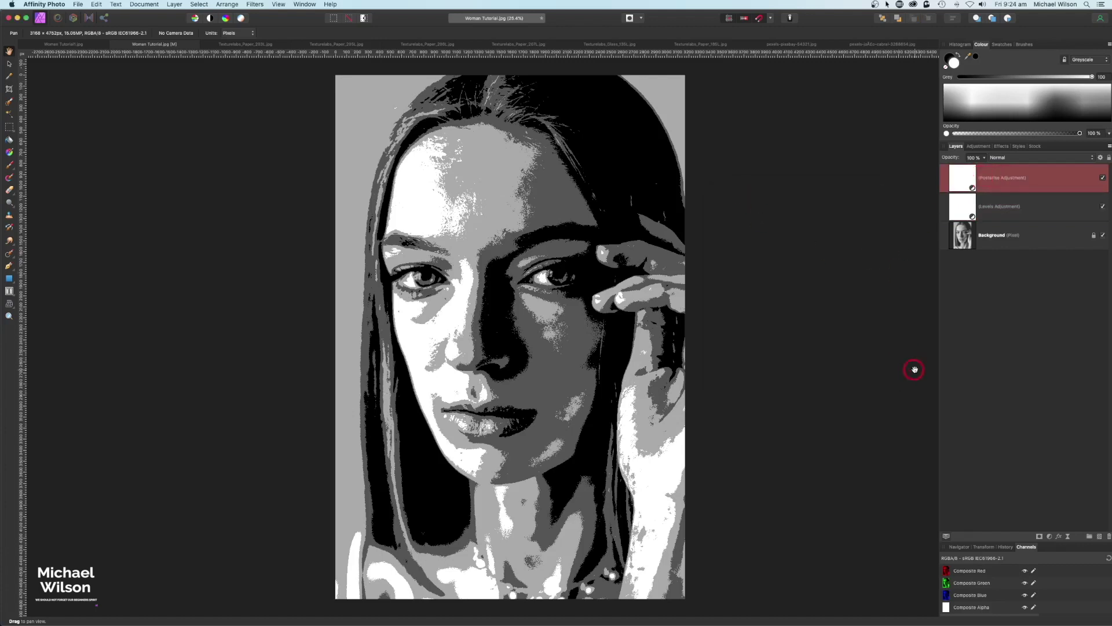
Add a live Median Blur at the top of the layer stack with about 11.8 px radius.
left_click(1069, 539)
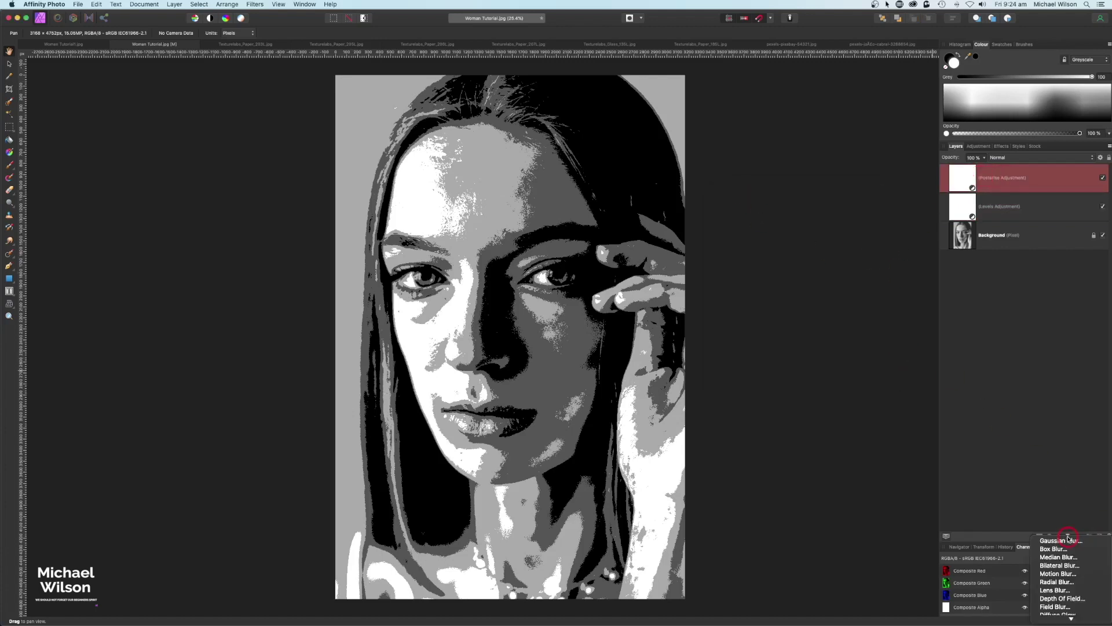
left_click(1059, 557)
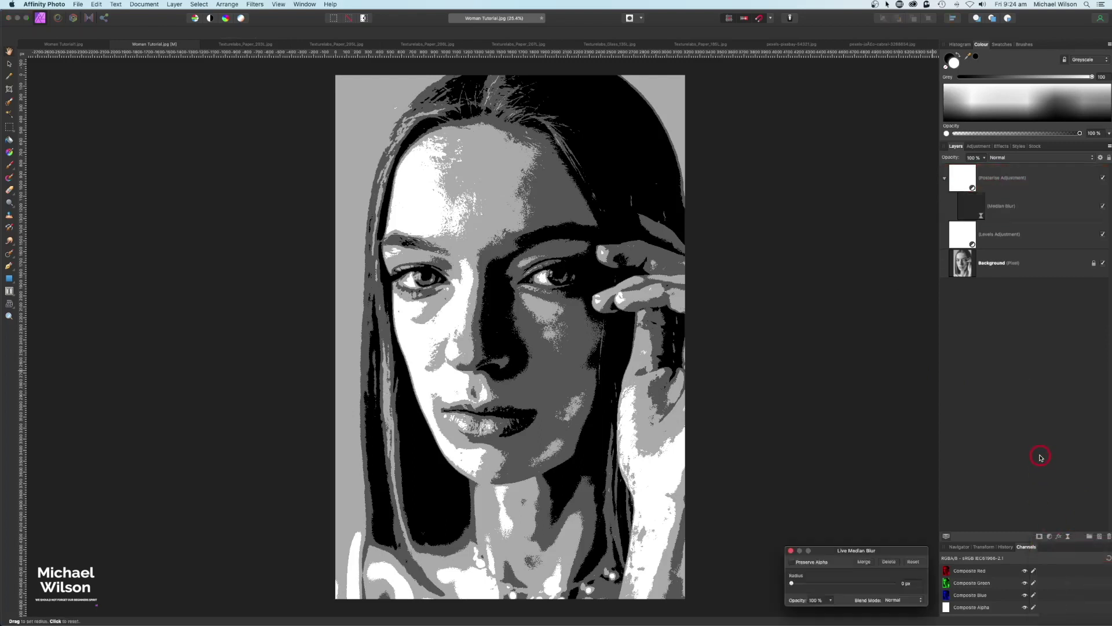
left_click_drag(976, 206, 995, 171)
left_click_drag(907, 550, 873, 335)
left_click_drag(753, 374, 806, 371)
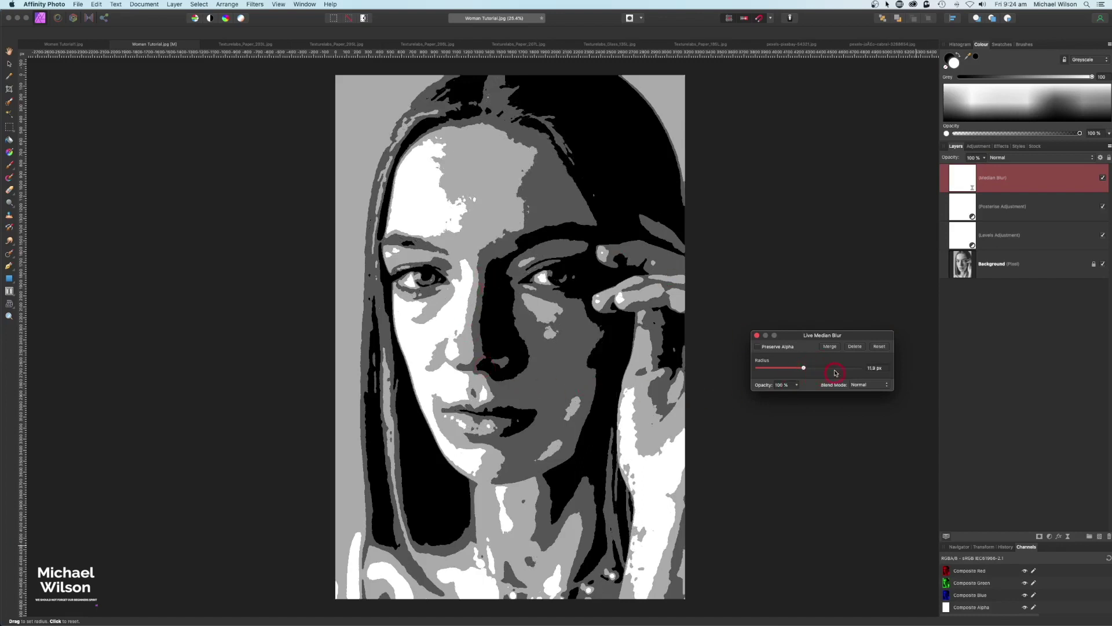
left_click(756, 335)
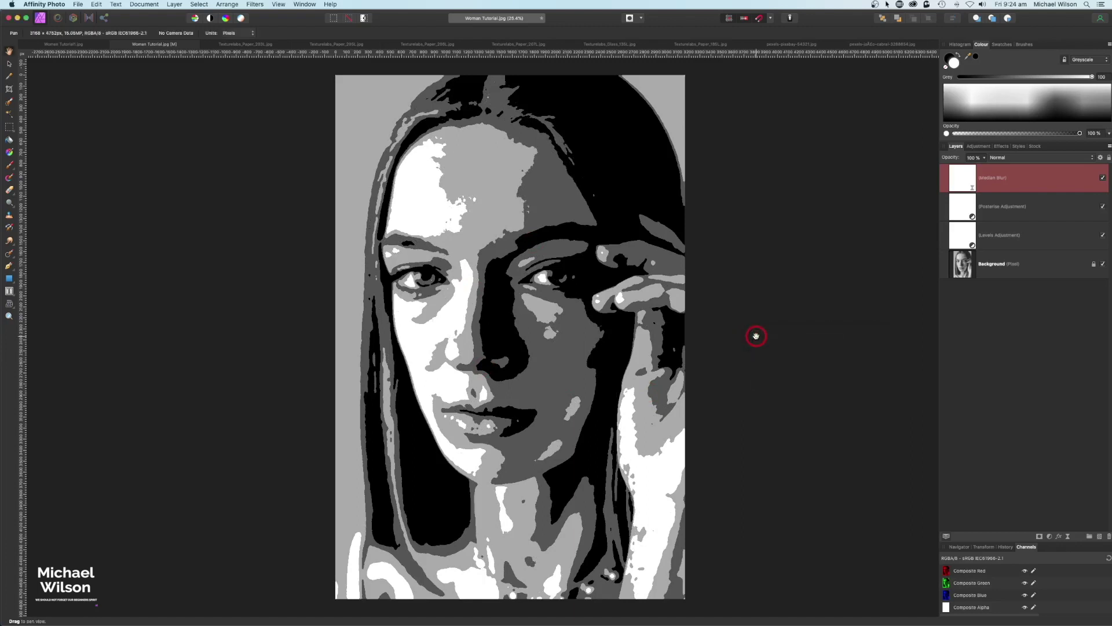
left_click(1050, 538)
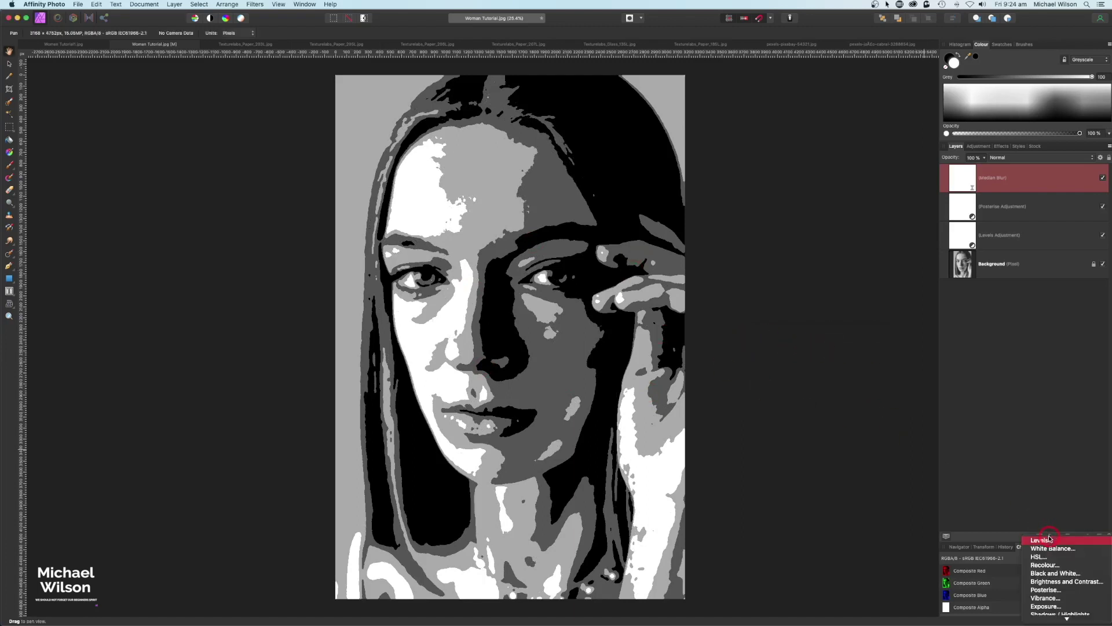
Add a Gradient Map with a black left stop and a new red stop (R 255, G 0).
mouse_move(1067, 617)
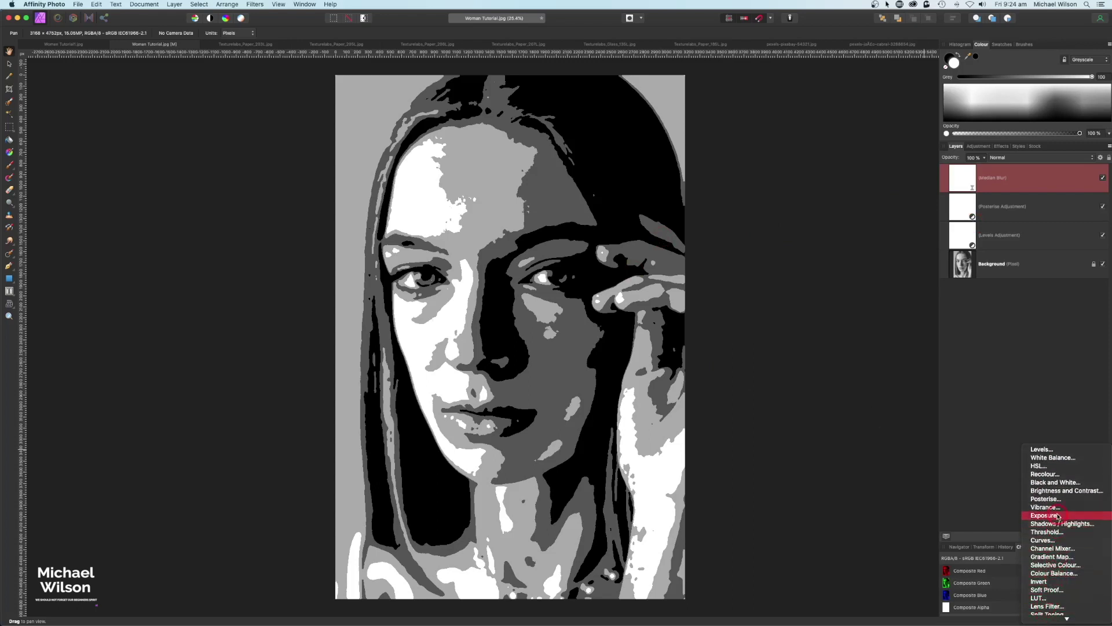
left_click(1051, 556)
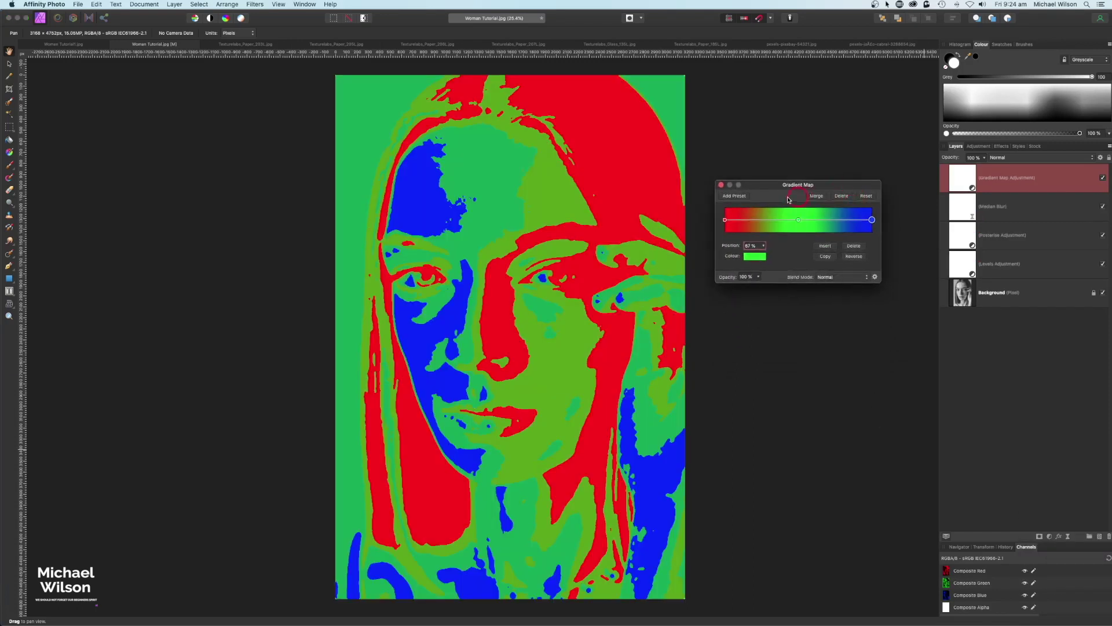
left_click(725, 221)
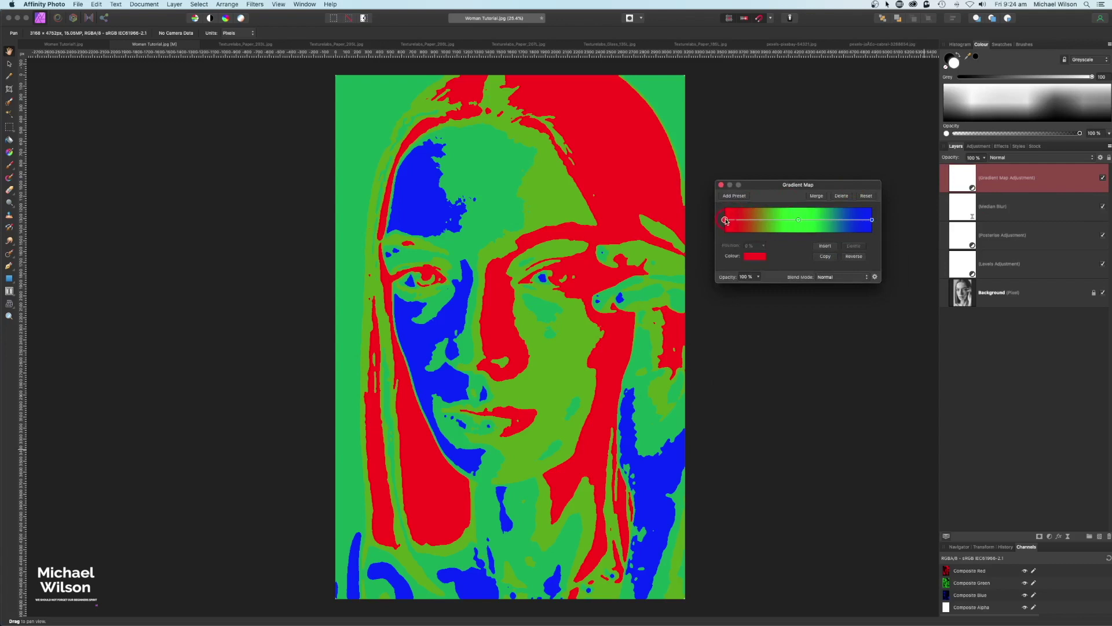
left_click(754, 258)
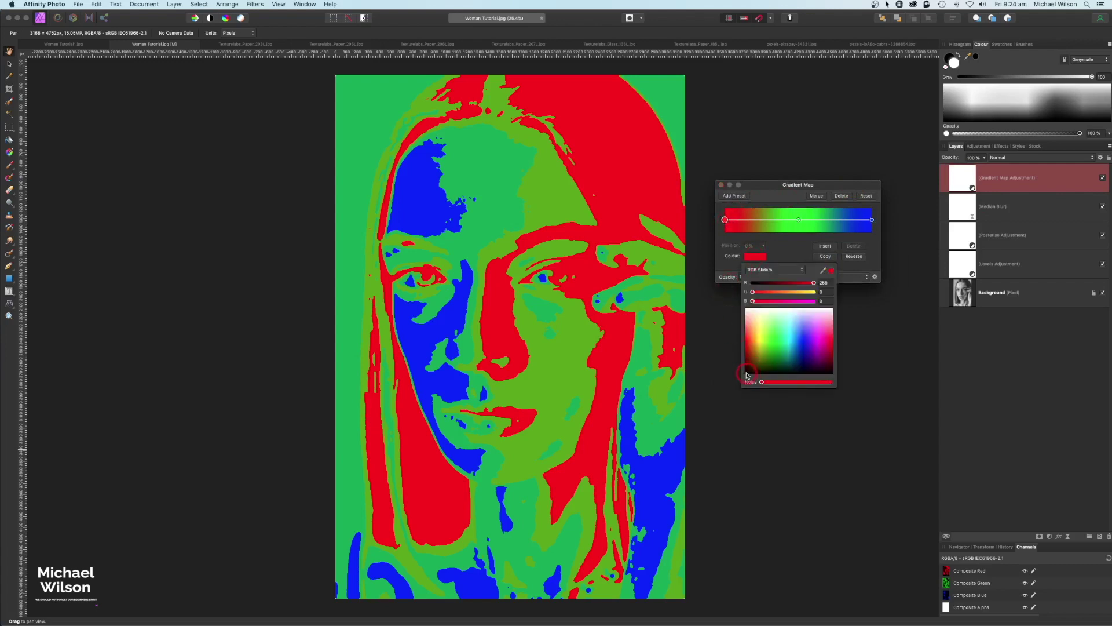
left_click(747, 376)
left_click(731, 264)
left_click(763, 220)
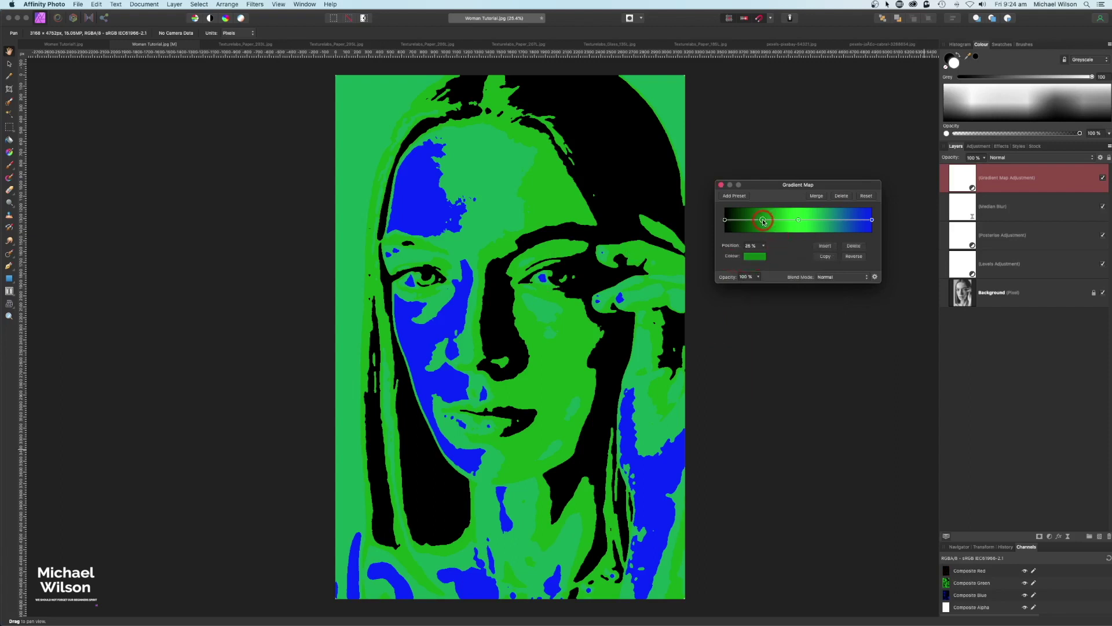
left_click(756, 256)
left_click_drag(819, 297, 813, 295)
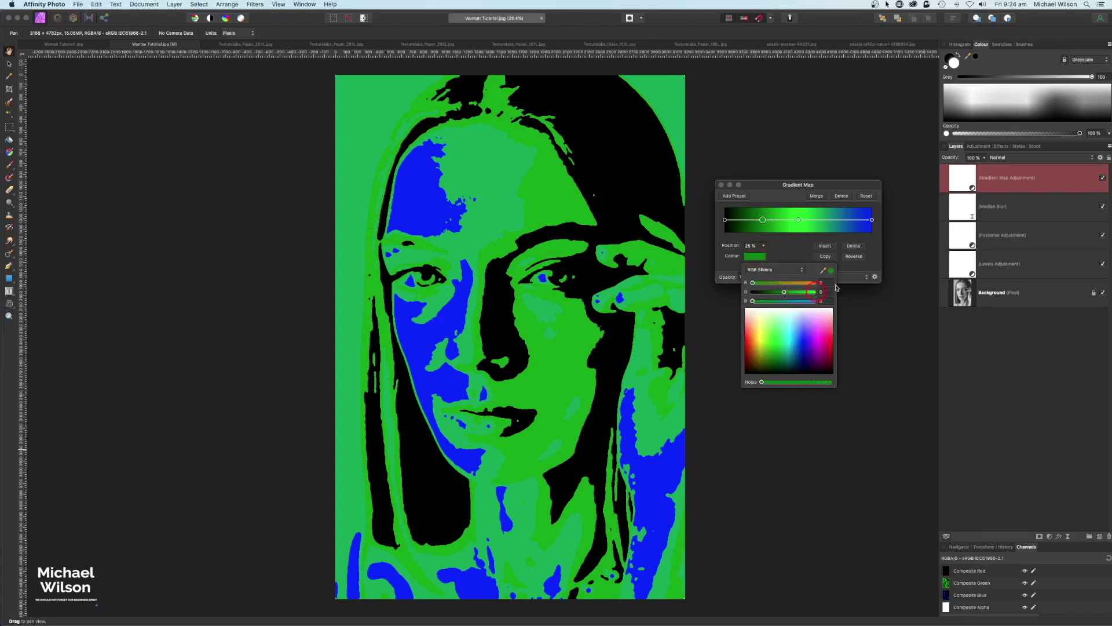
type("0")
left_click(817, 284)
type("255")
key("Return")
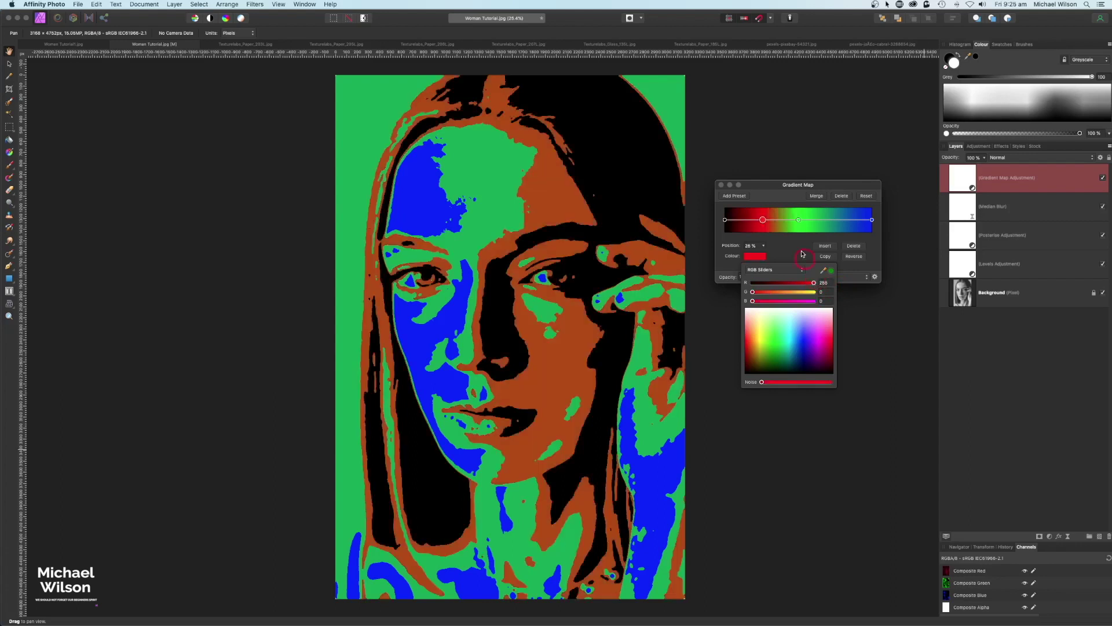
left_click(787, 245)
Position the red gradient stop at 33% and the green stop at 57%.
left_click_drag(758, 246, 724, 248)
type("33")
key("Return")
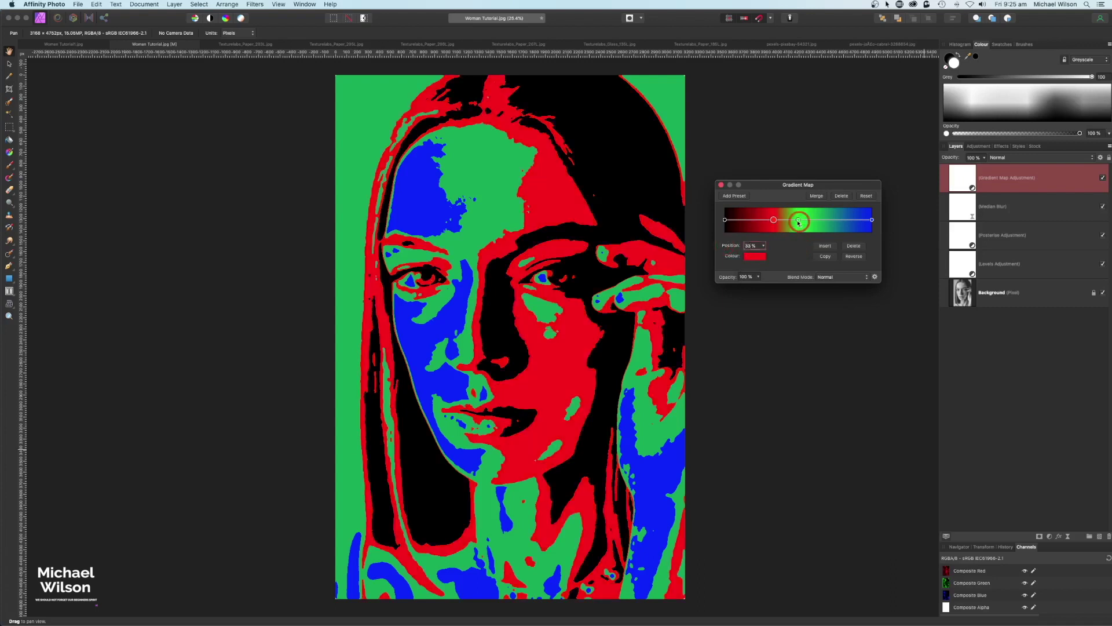
left_click(798, 221)
left_click_drag(751, 246, 735, 248)
type("57")
key("Return")
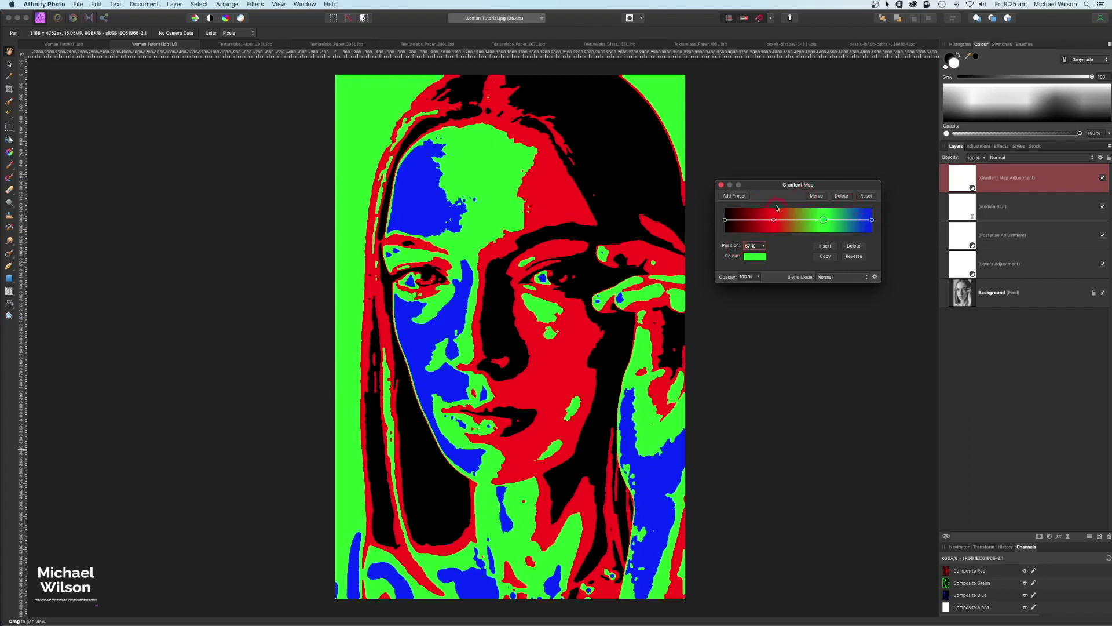
left_click(721, 185)
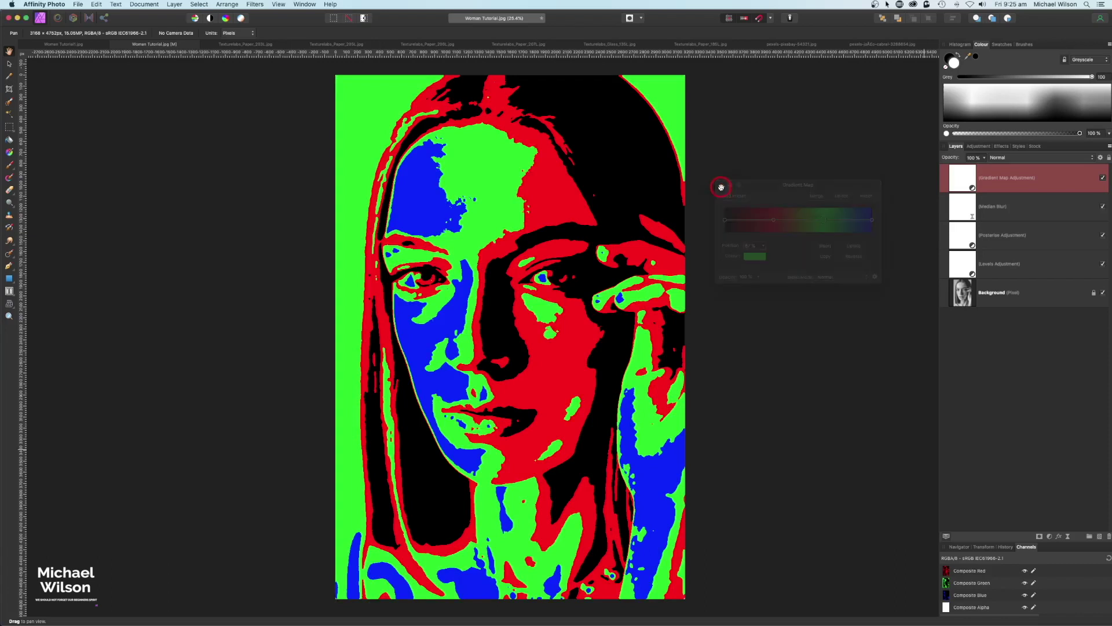
Paste the Texturelabs_Paper_203L.jpg paper texture into the portrait as a new top layer.
left_click(999, 173)
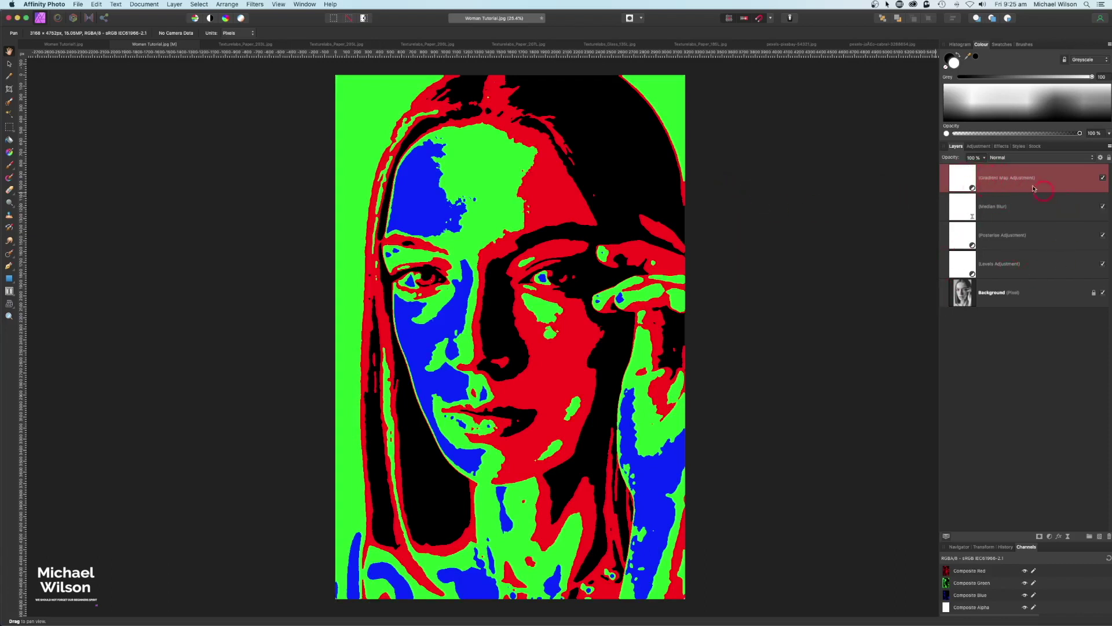
left_click(983, 285)
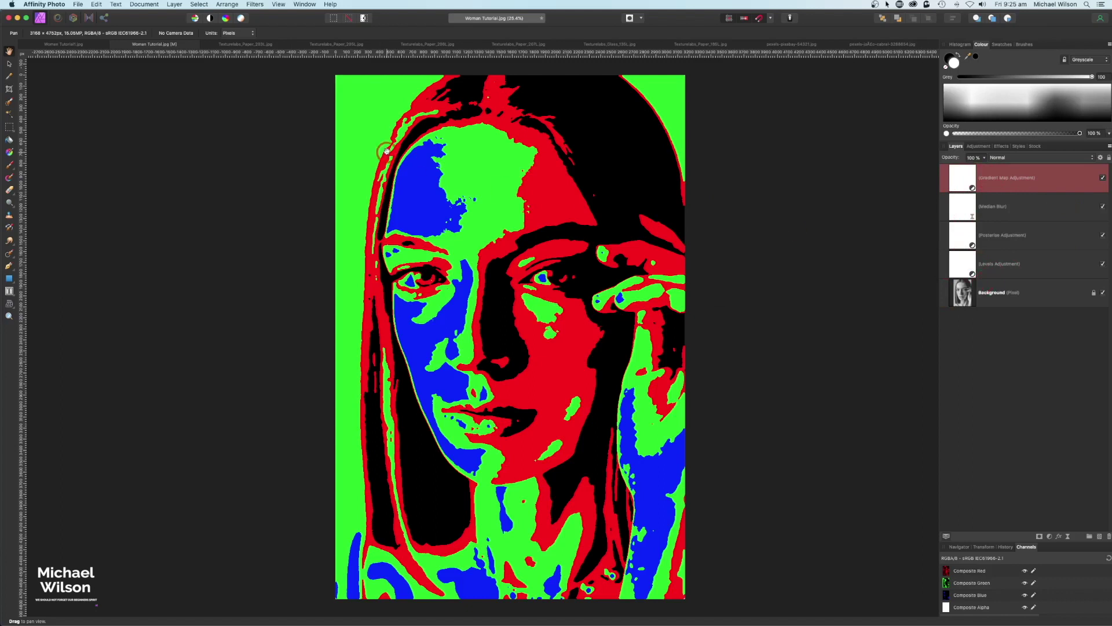
left_click(247, 45)
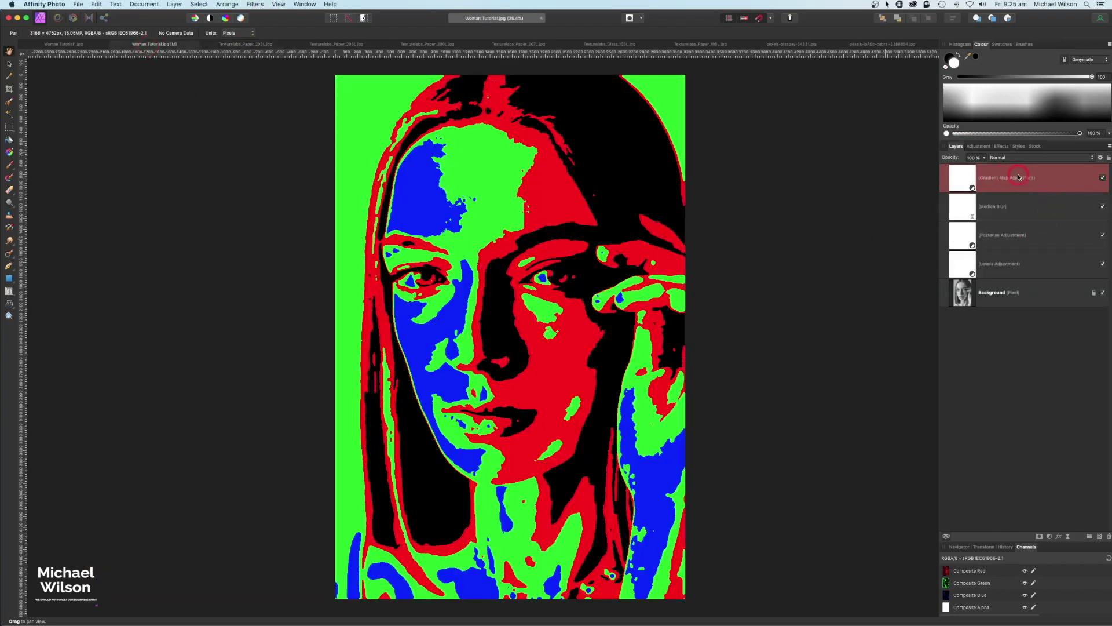
key("super+v")
key("super+minus")
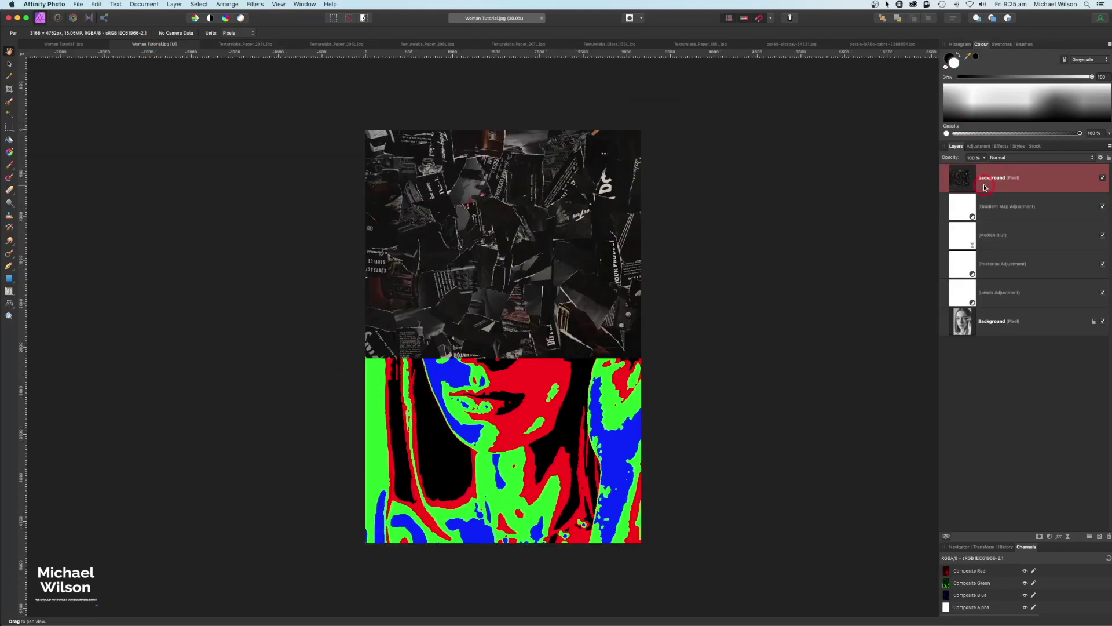
Rotate the pasted paper texture 90° upright and scale it to fill the canvas.
left_click(10, 64)
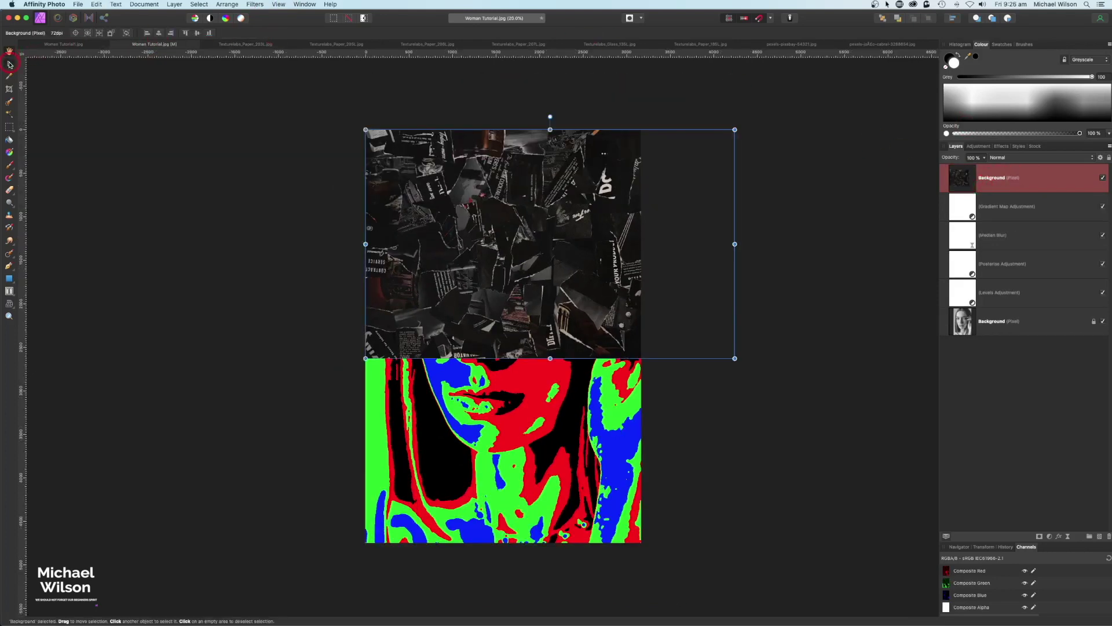
left_click_drag(550, 117, 670, 241)
left_click_drag(605, 216, 536, 288)
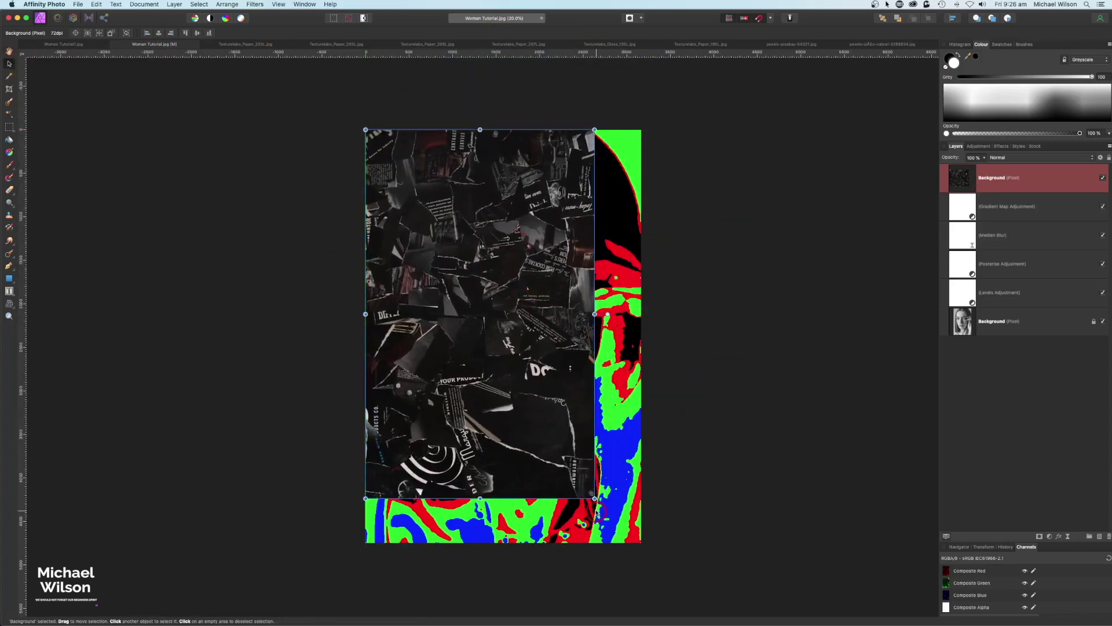
left_click_drag(595, 498, 617, 523)
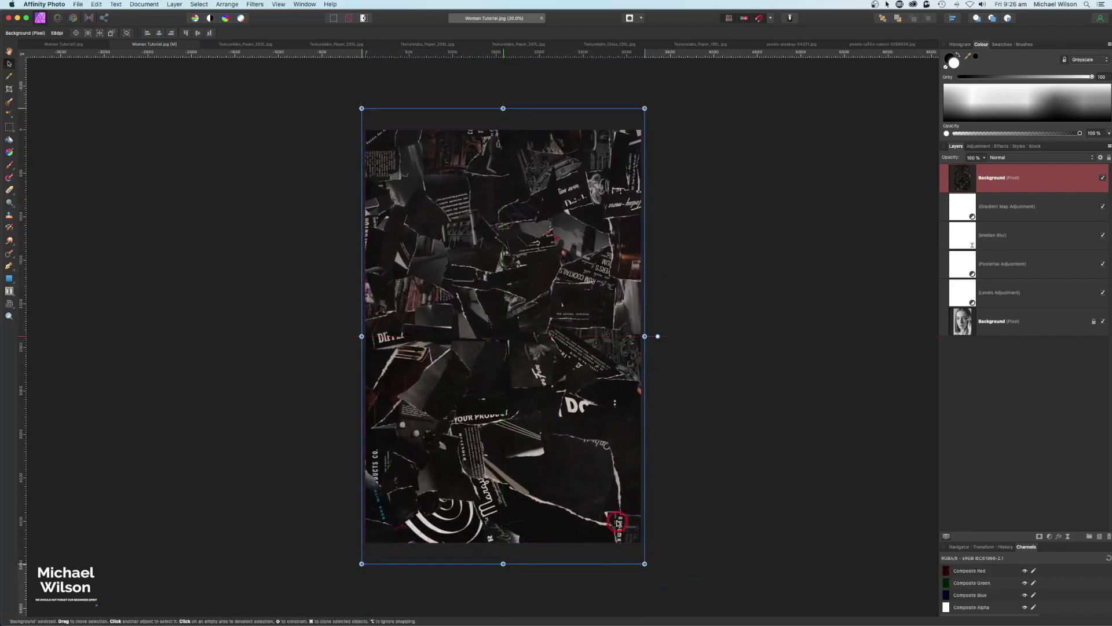
left_click(981, 180)
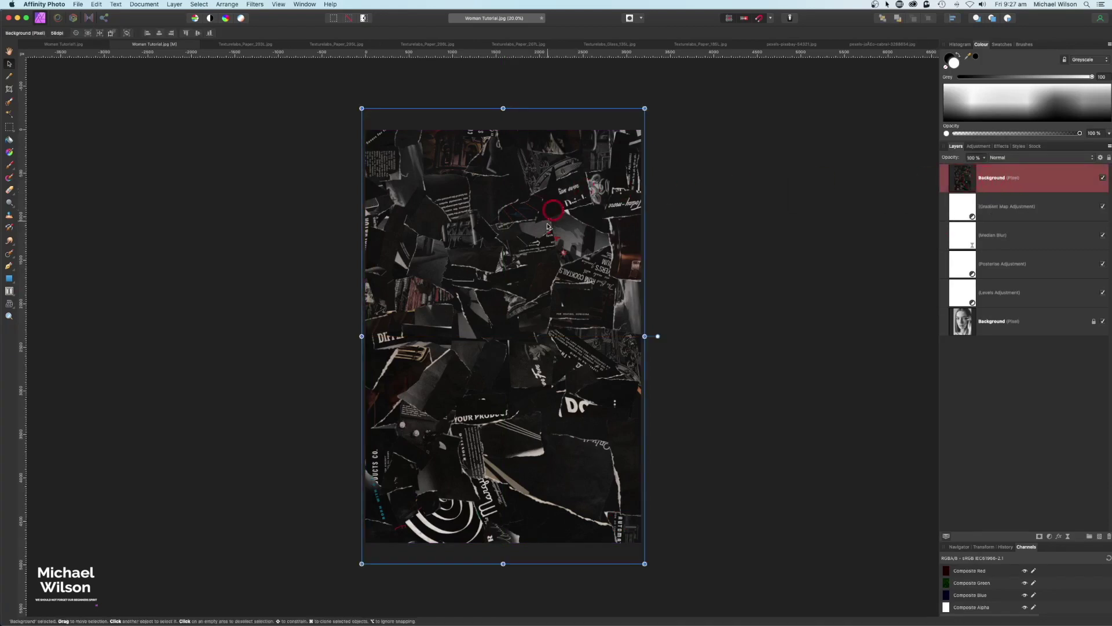
left_click(1021, 200)
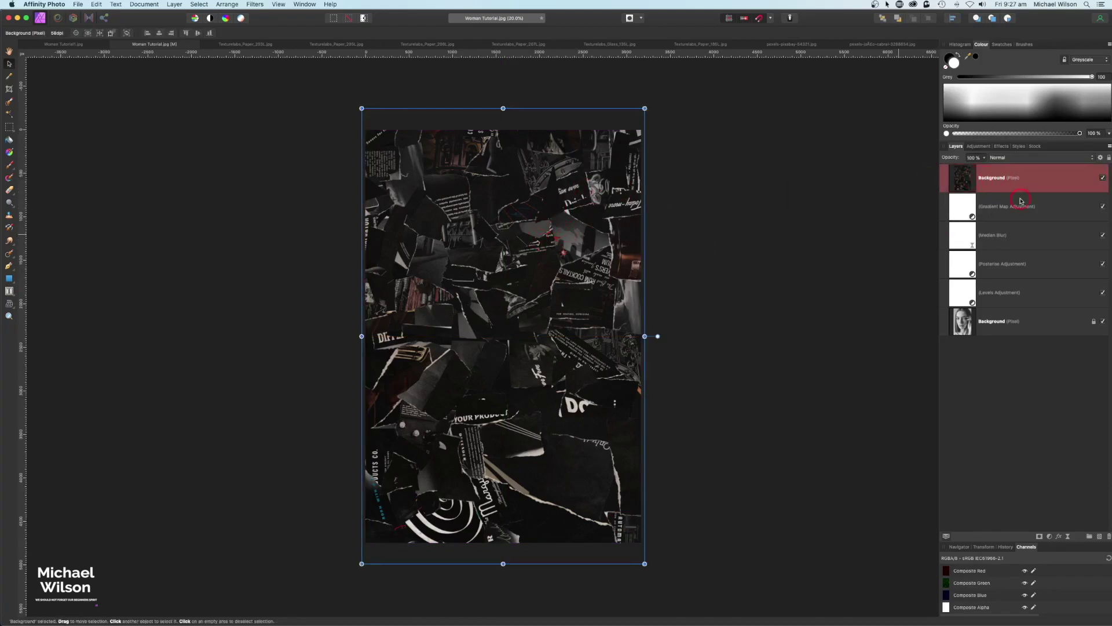
Set the texture's Master blend ranges so underlying output drops to 1% over bright areas.
left_click(1101, 158)
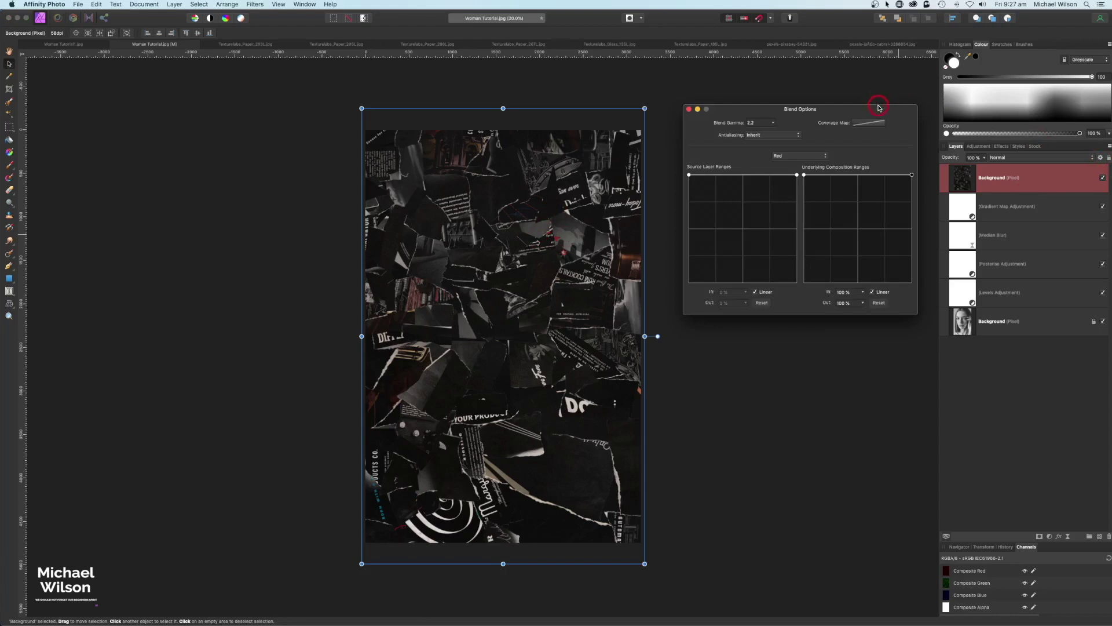
left_click_drag(878, 107, 845, 105)
left_click(819, 150)
left_click(800, 147)
left_click_drag(901, 105, 901, 96)
left_click(820, 161)
left_click_drag(833, 158, 863, 166)
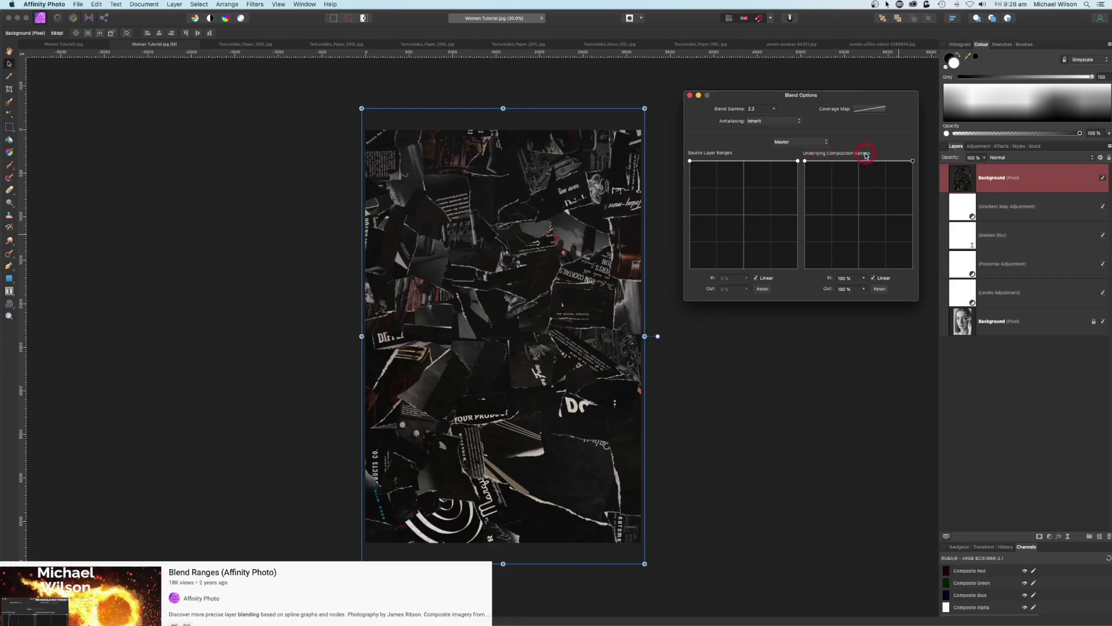
left_click(441, 299)
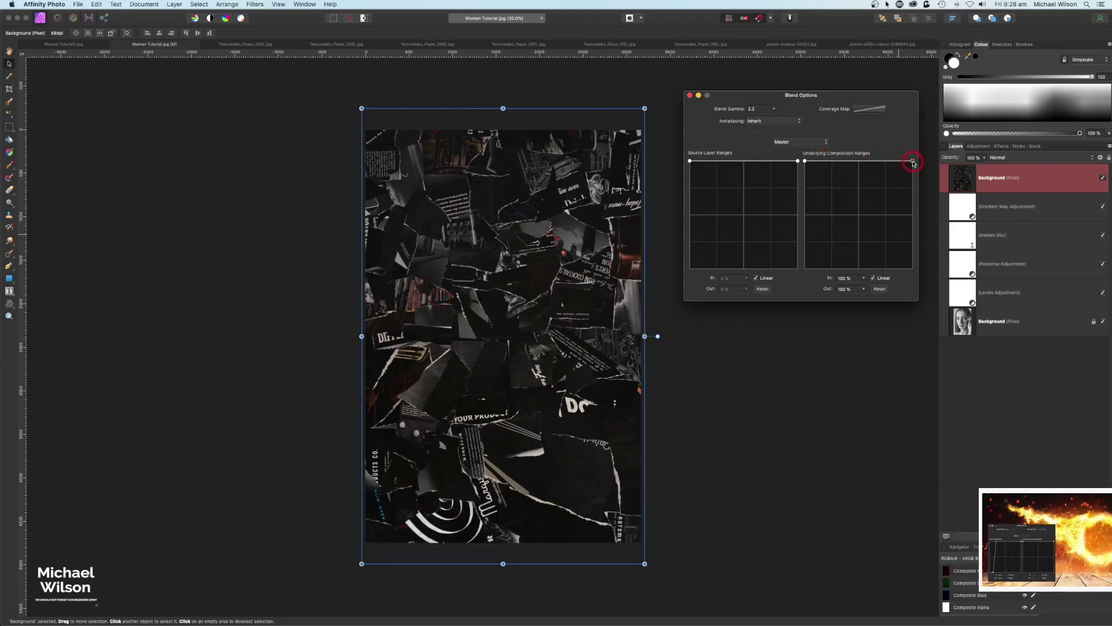
left_click_drag(914, 162, 914, 270)
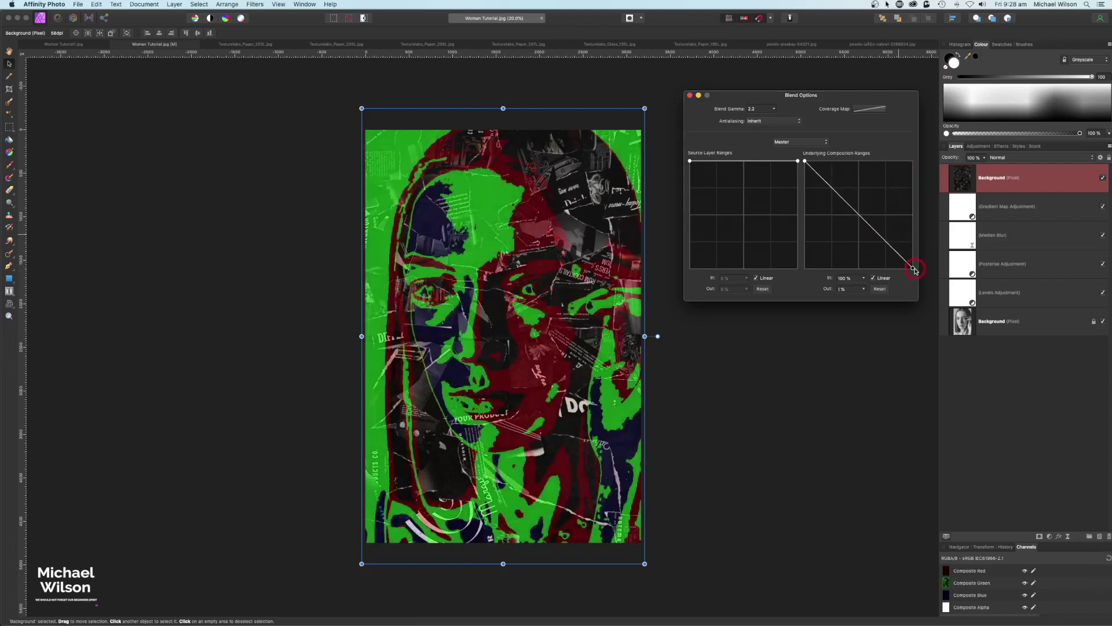
left_click(691, 96)
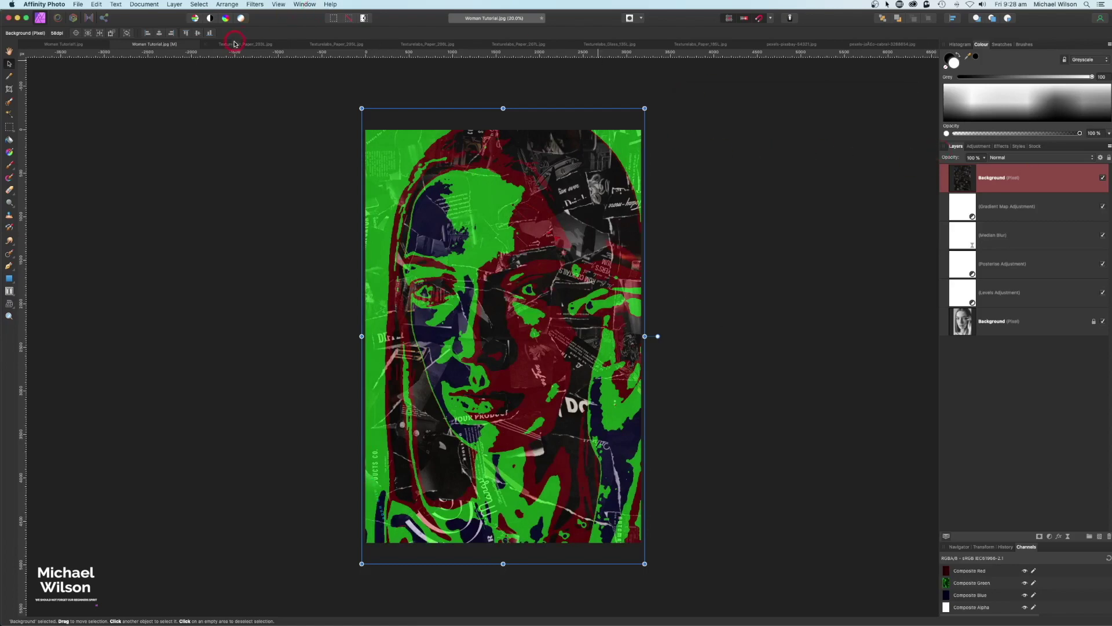
Paste the Texturelabs_Paper_205L red collage into the portrait, rotated 90° and scaled to cover it.
left_click(316, 45)
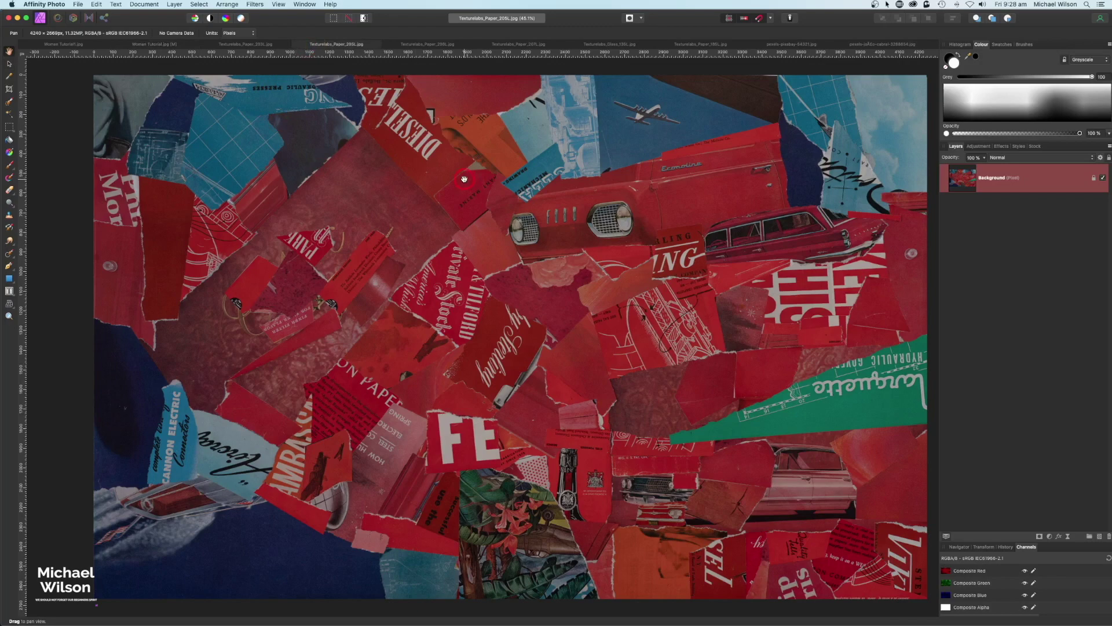
left_click(131, 45)
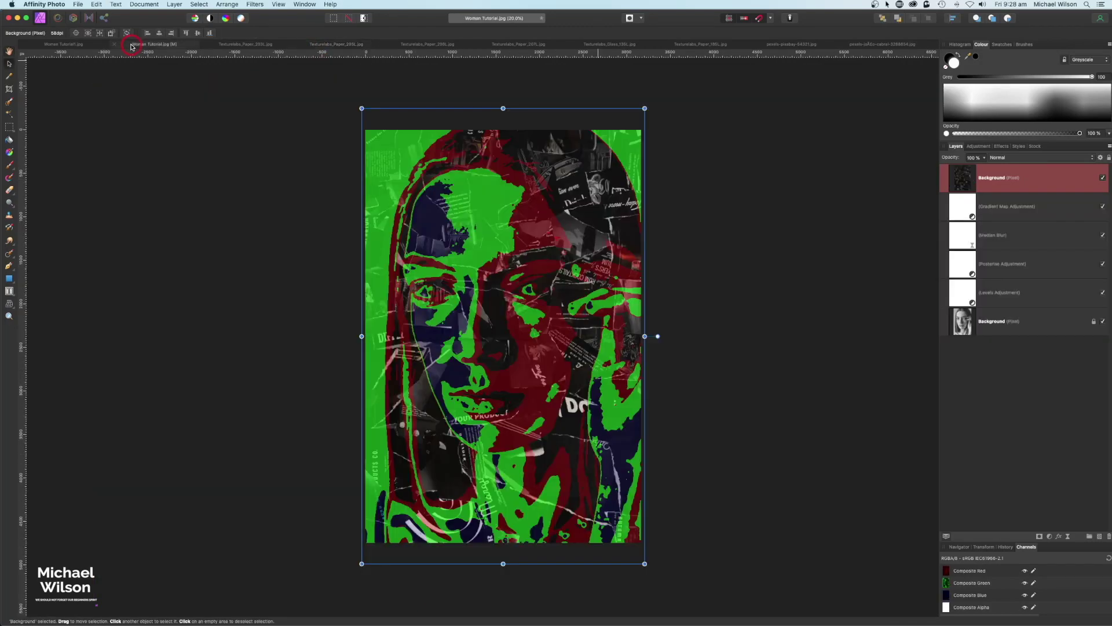
left_click(997, 178)
key("super+v")
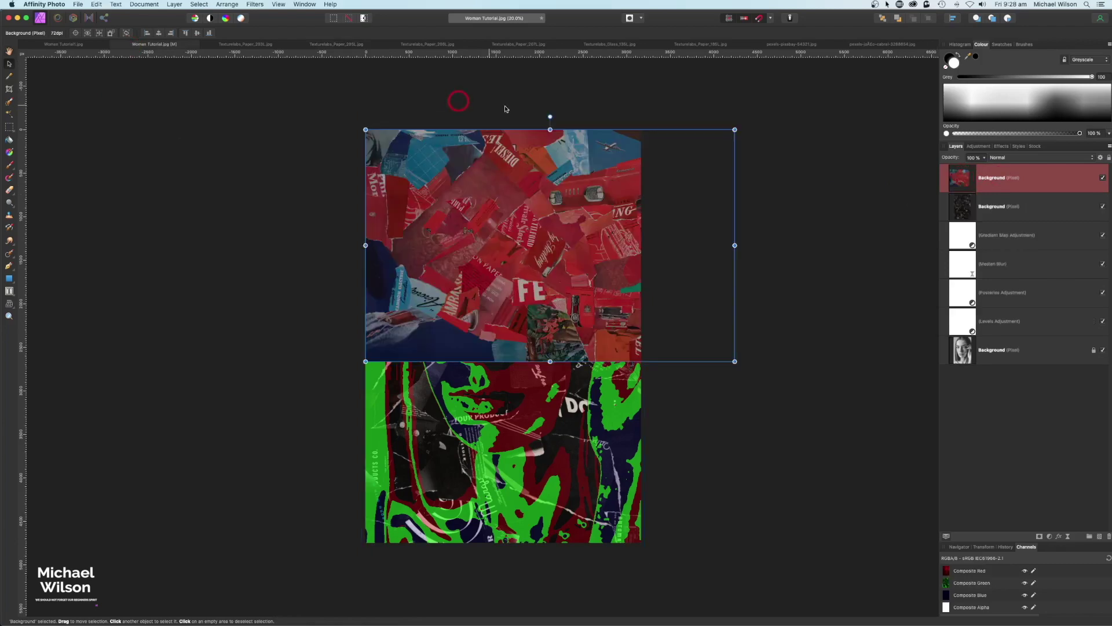
left_click_drag(548, 116, 679, 245)
left_click_drag(569, 237, 500, 305)
left_click_drag(597, 497, 666, 569)
left_click_drag(584, 521, 576, 497)
left_click(469, 212)
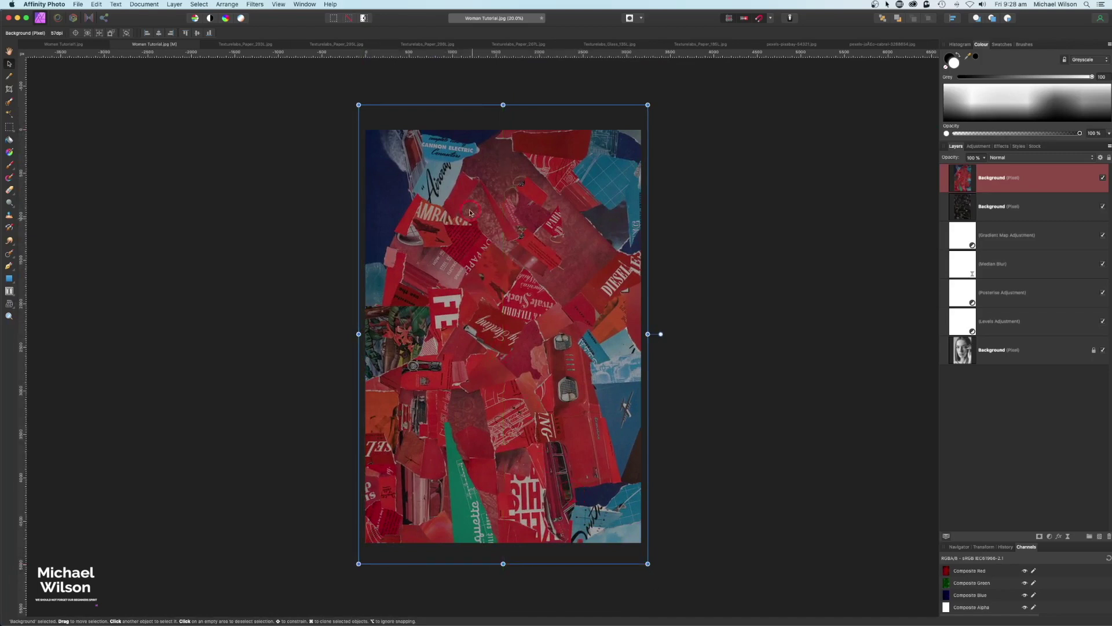
Blend the red texture by its Red channel, reshaping the Underlying Composition range curve.
left_click(1100, 158)
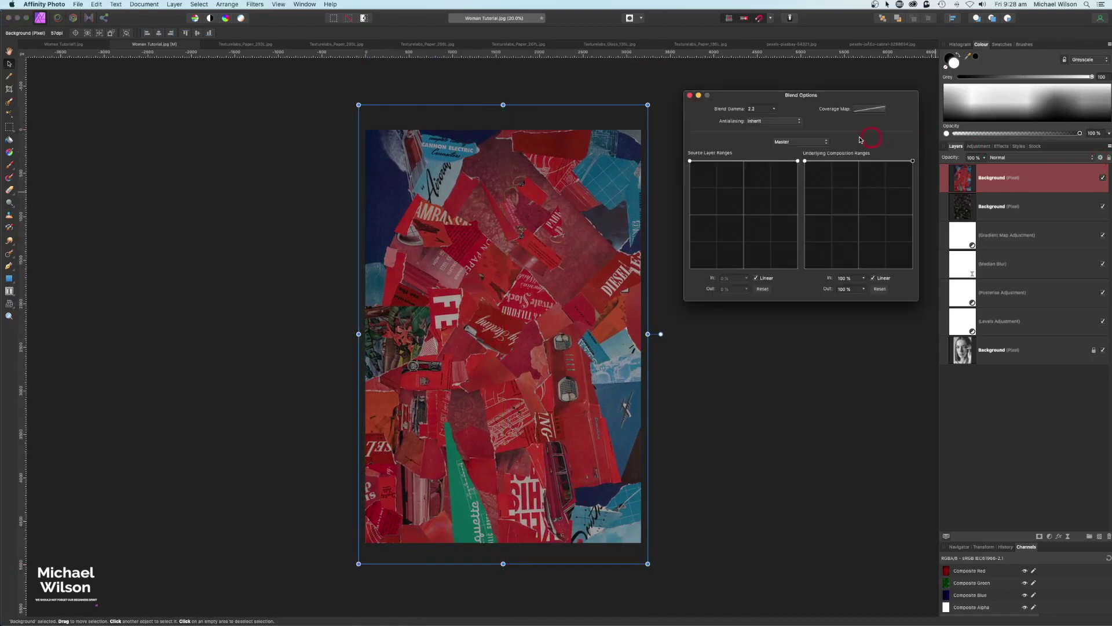
left_click(800, 142)
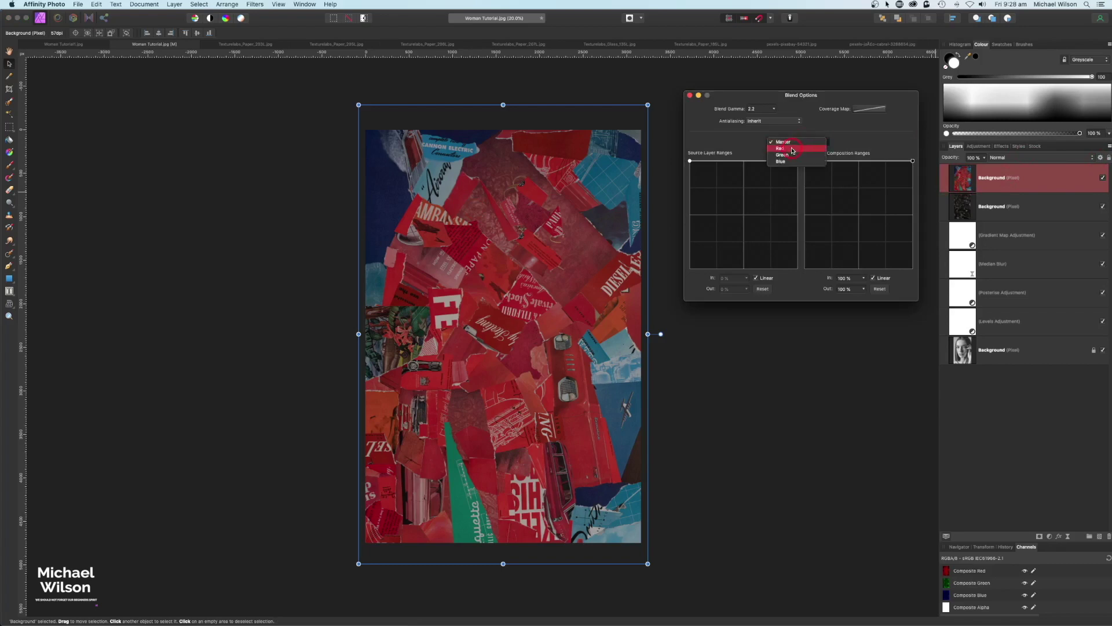
left_click(793, 149)
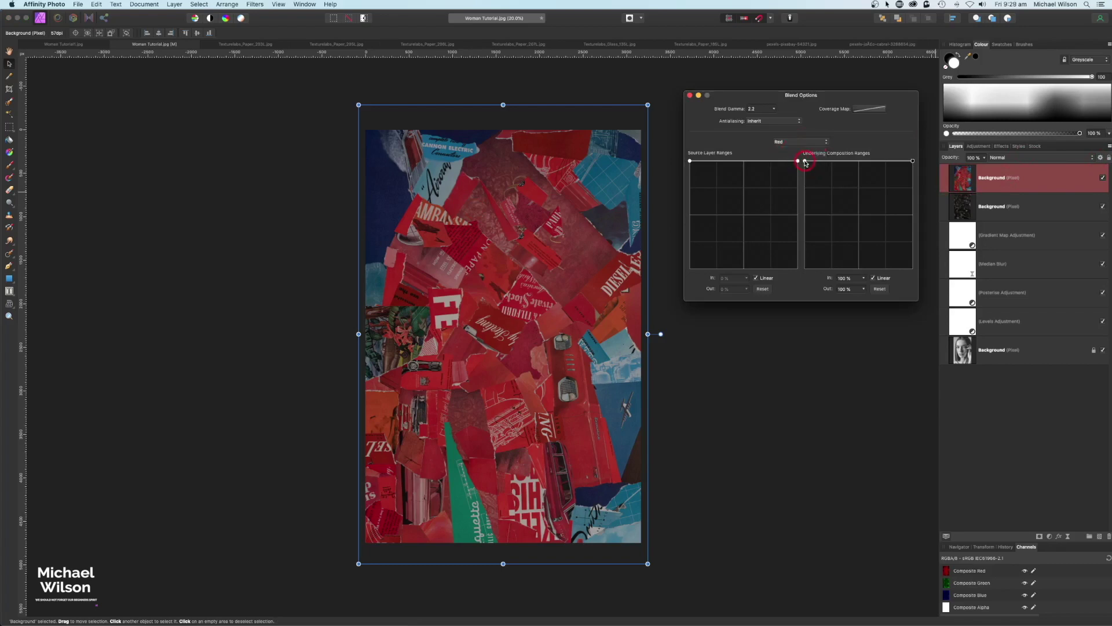
left_click_drag(806, 162, 806, 269)
left_click(888, 210)
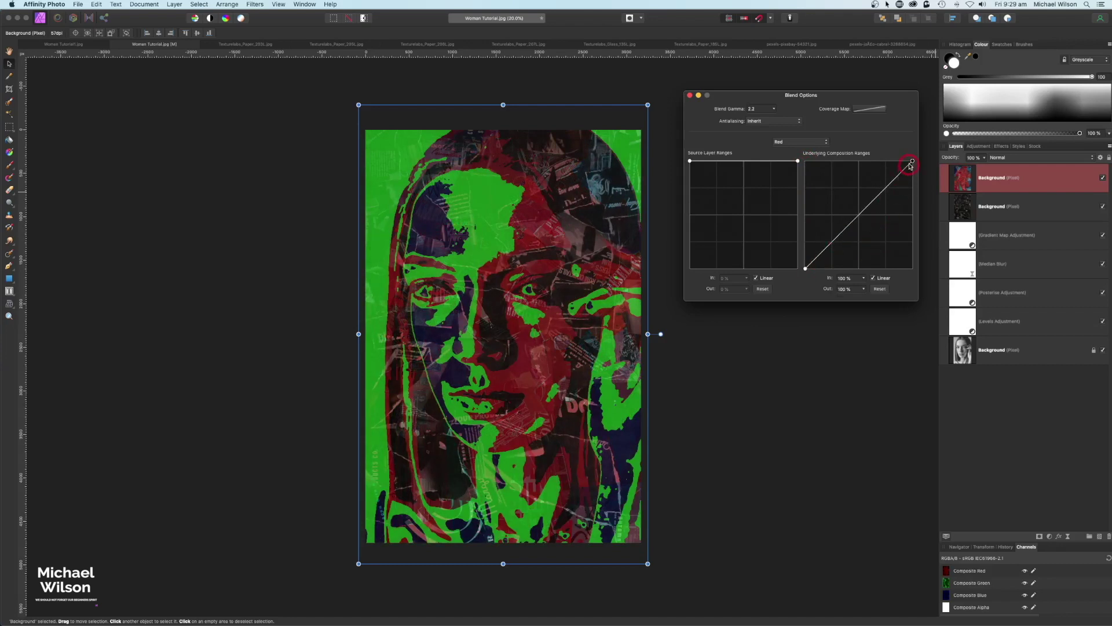
left_click_drag(912, 162, 860, 163)
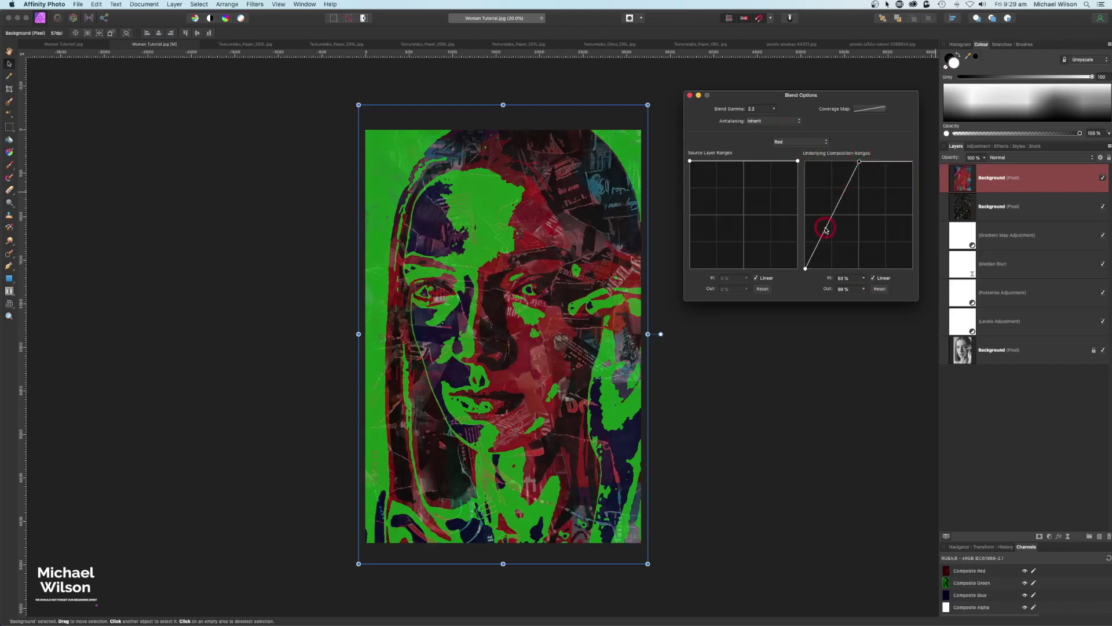
left_click(690, 95)
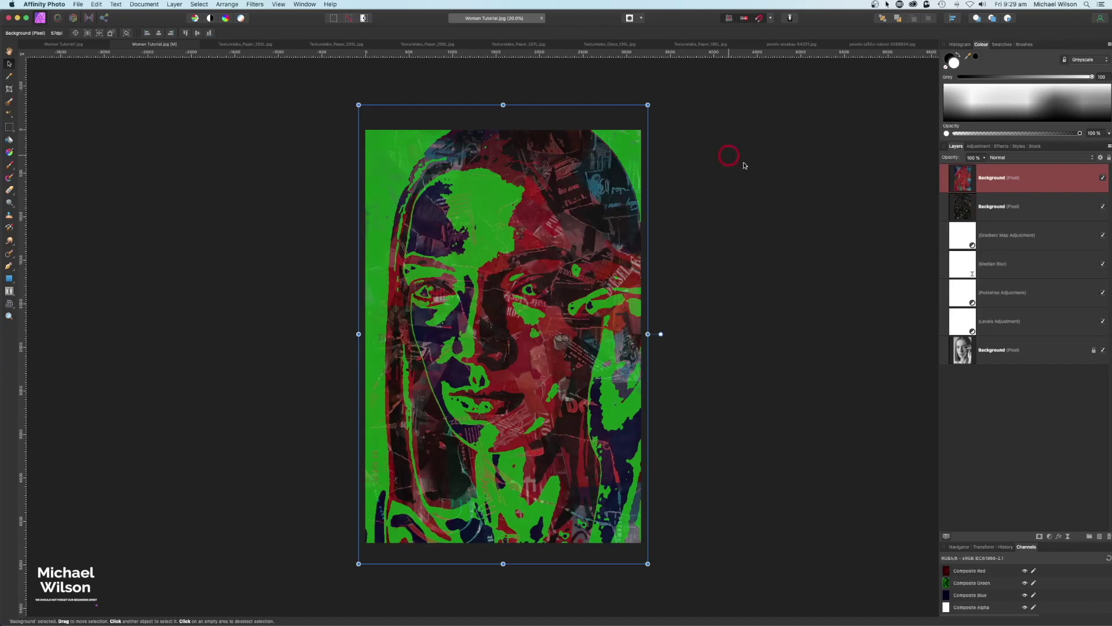
left_click(409, 46)
Paste the Texturelabs_Paper_206L newspaper texture into Woman Tutorial, rotated 90° and scaled to cover the canvas.
key("h")
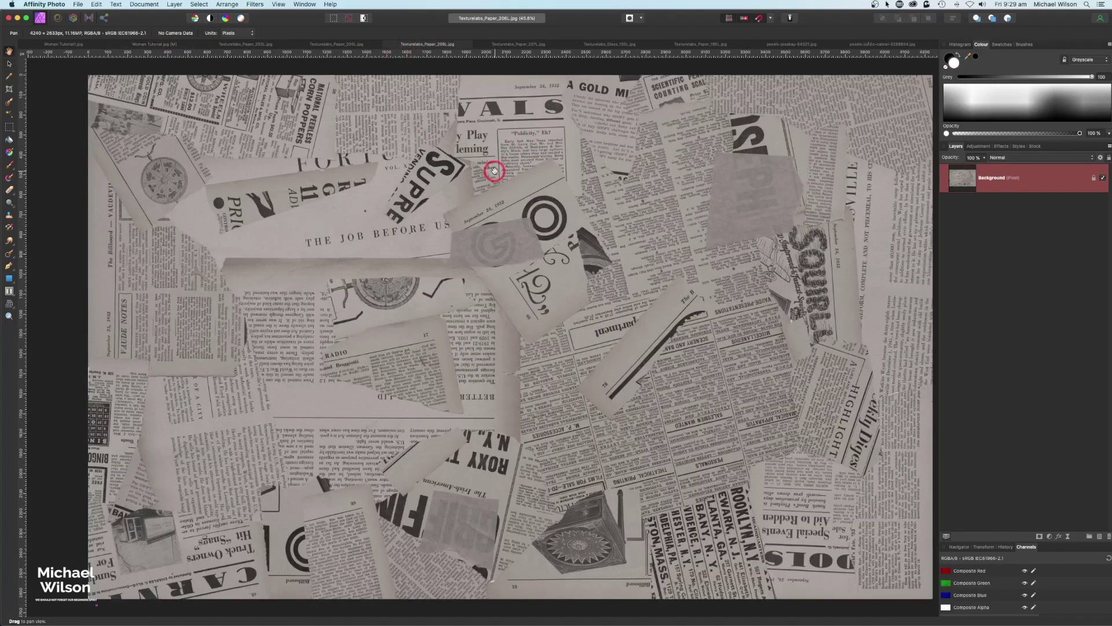
left_click(154, 45)
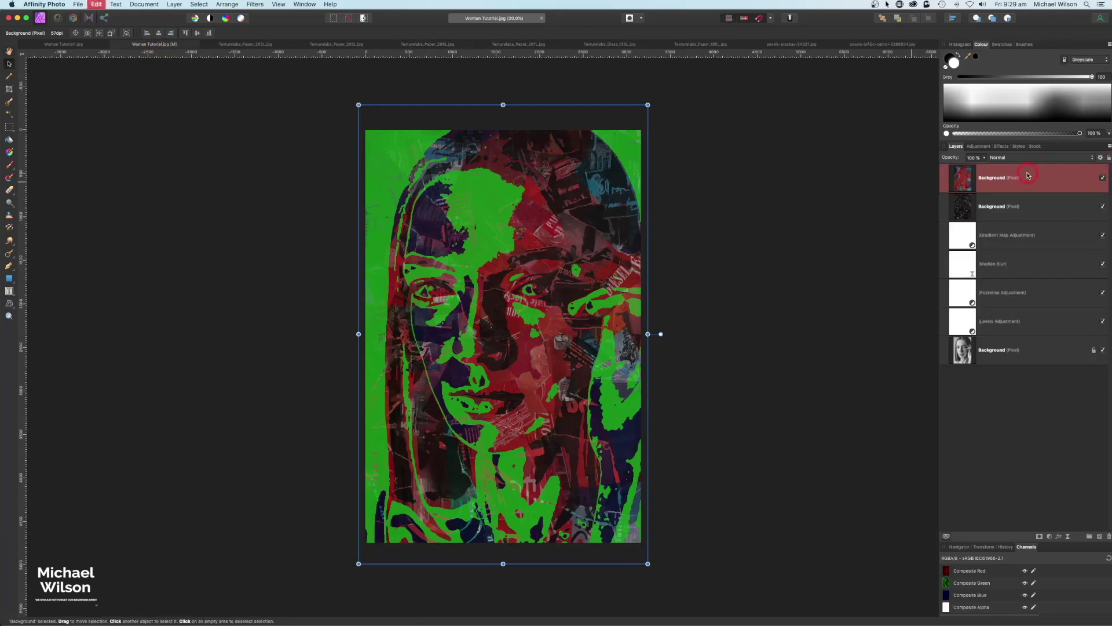
key("super+v")
left_click_drag(550, 116, 559, 310)
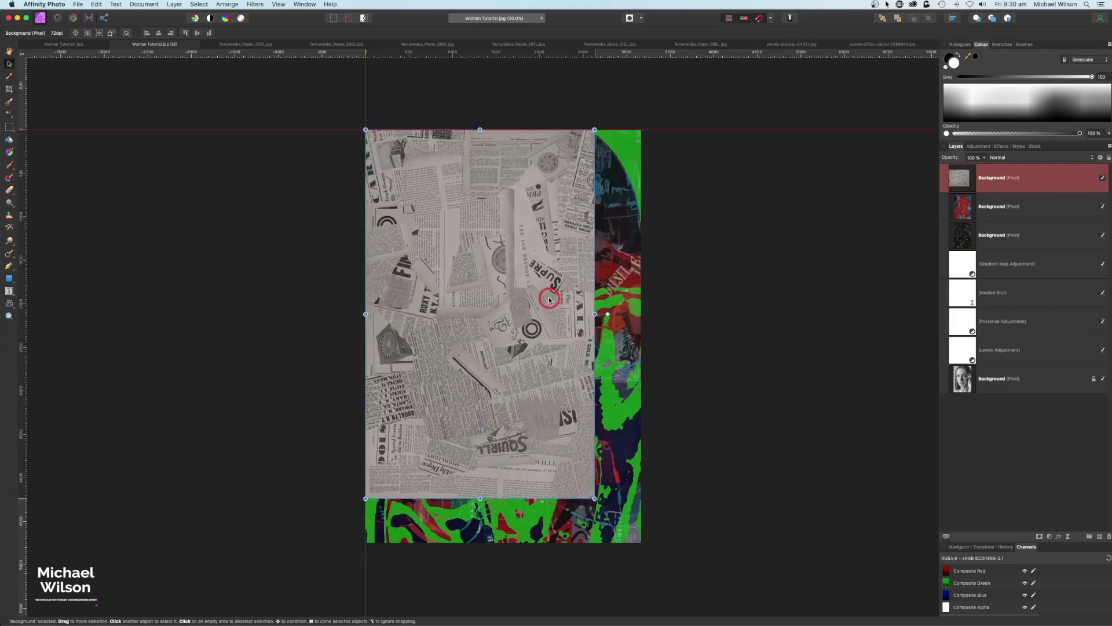
left_click_drag(595, 499, 681, 617)
left_click_drag(573, 484, 565, 464)
Blend the newspaper layer by the Green channel, adjusting the Underlying Composition range nodes.
left_click(1078, 171)
left_click(1102, 158)
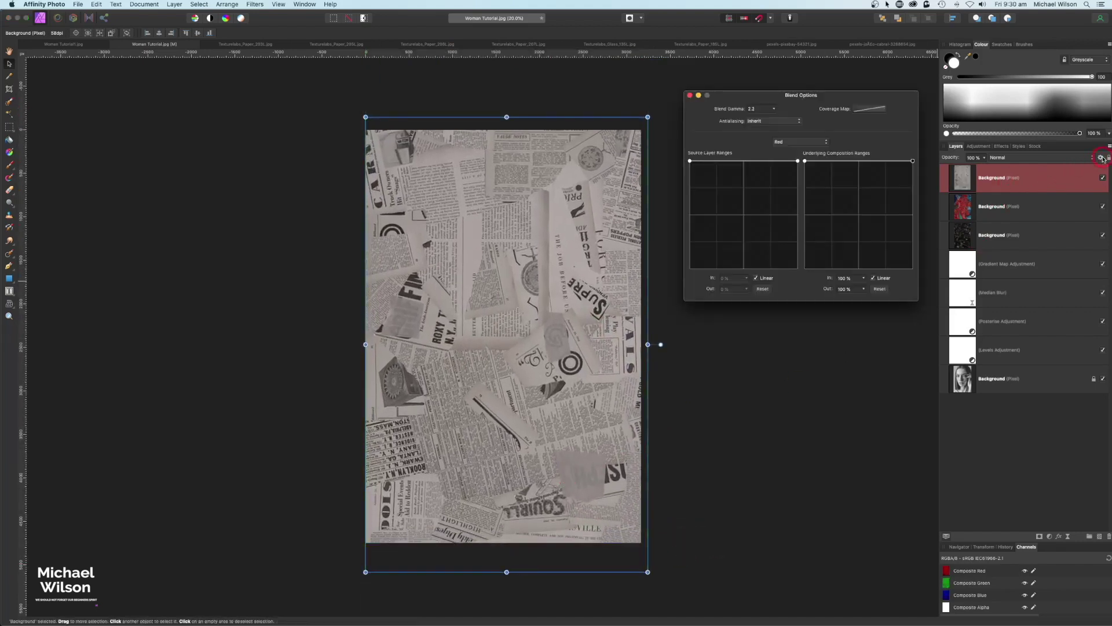
left_click(803, 142)
left_click(798, 150)
left_click_drag(805, 161, 805, 269)
left_click_drag(912, 163, 873, 163)
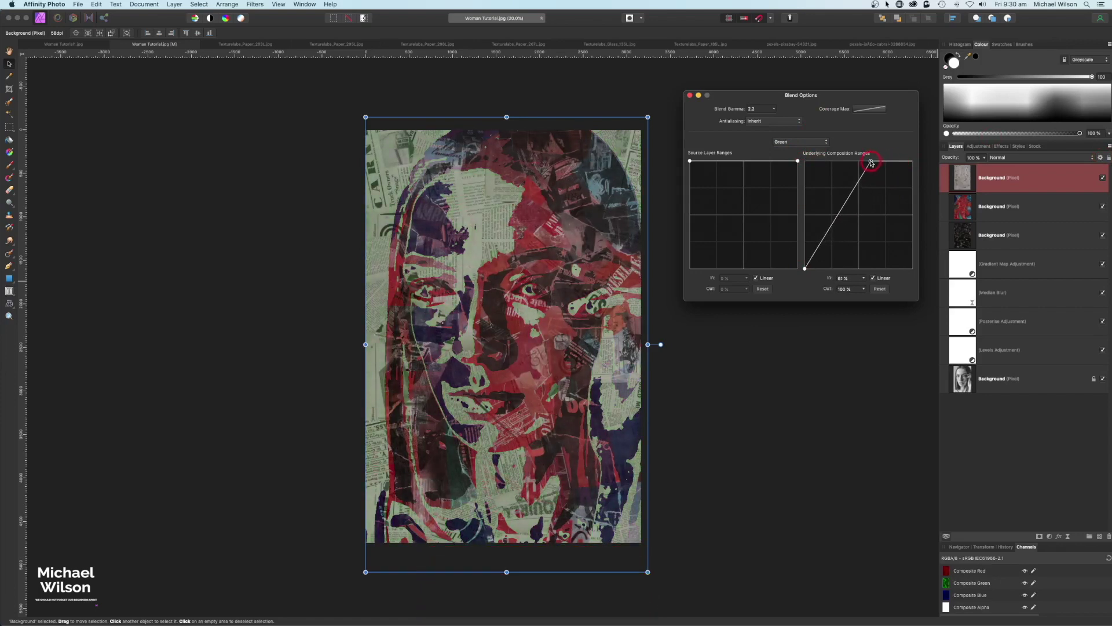
mouse_move(872, 163)
left_mouse_down()
mouse_move(886, 164)
mouse_move(868, 164)
left_mouse_up()
left_click(504, 213)
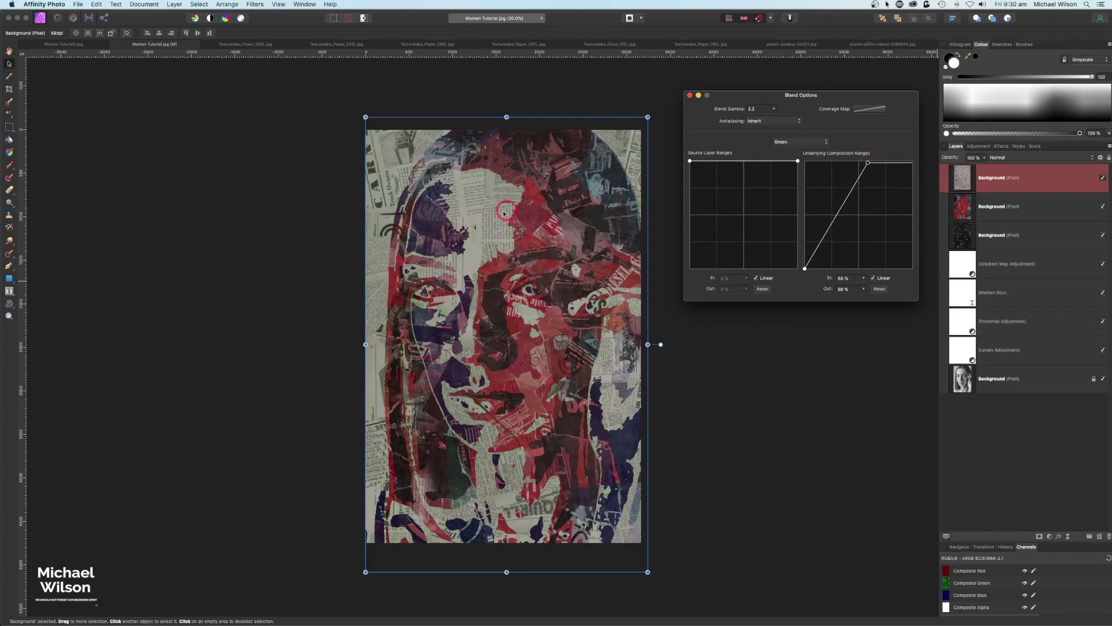
left_click(690, 96)
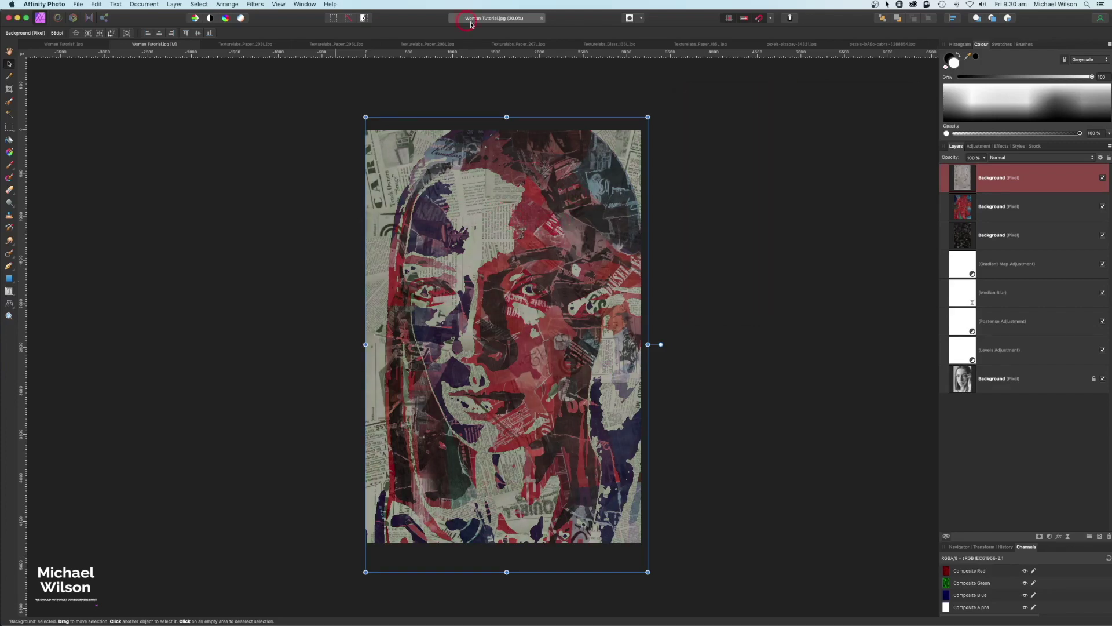
left_click(502, 44)
Paste the paper collage texture into the portrait, rotated and stretched to cover the canvas.
key("h")
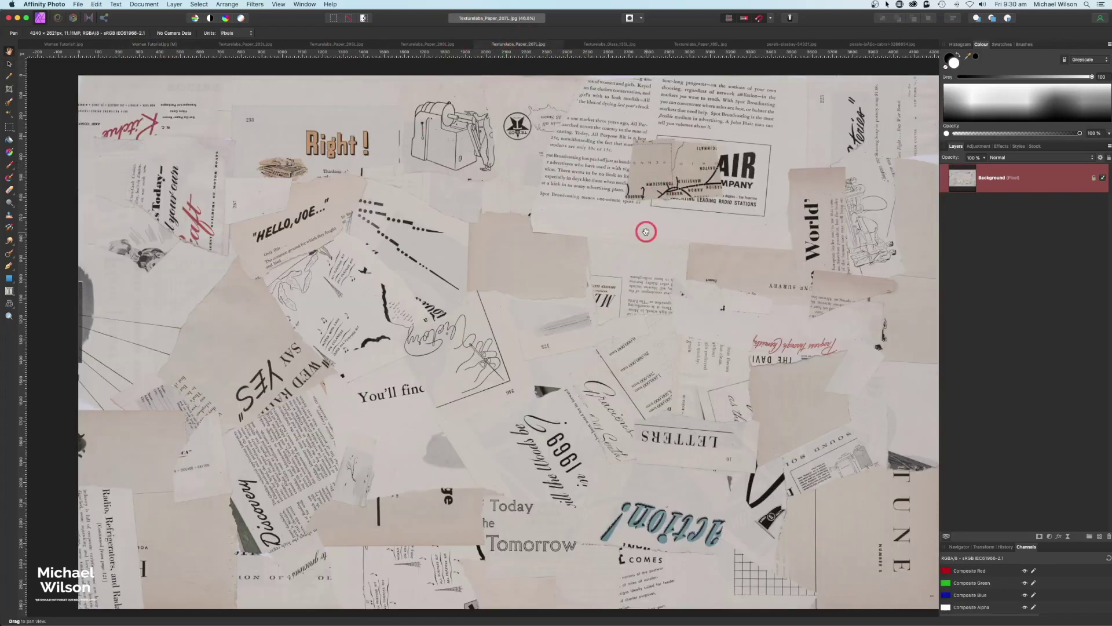
left_click(143, 44)
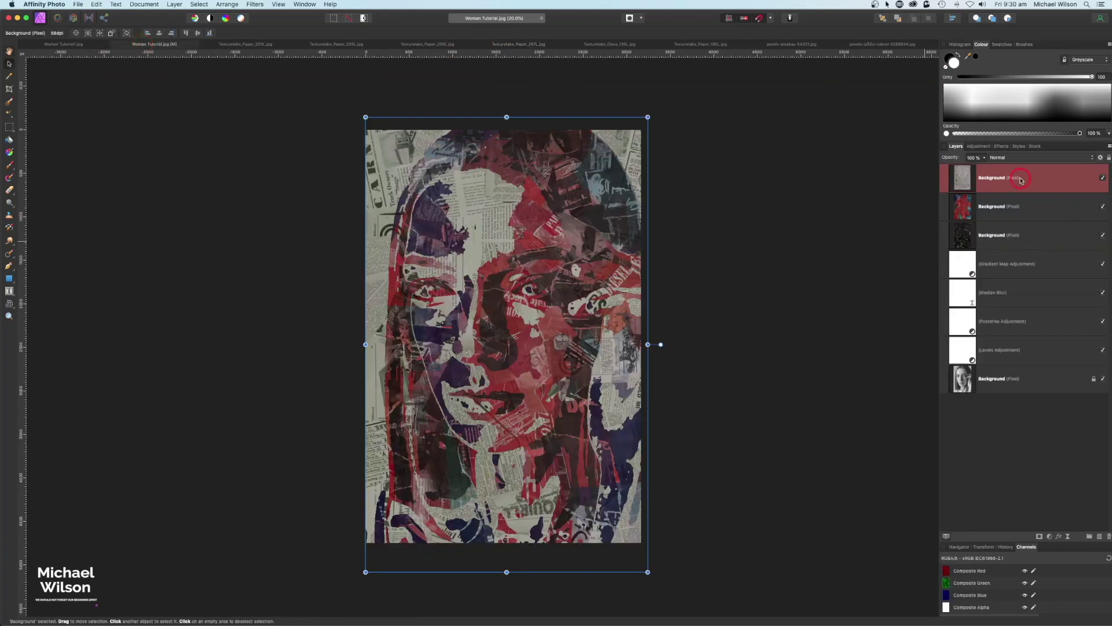
key("super+v")
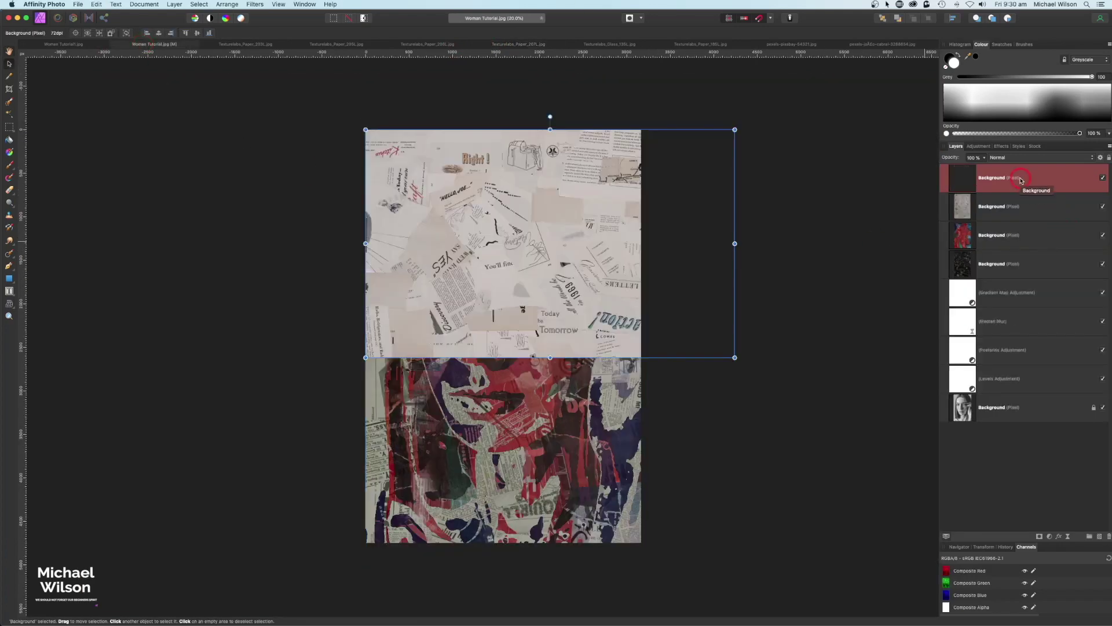
left_click_drag(550, 117, 536, 285)
left_click_drag(590, 499, 591, 466)
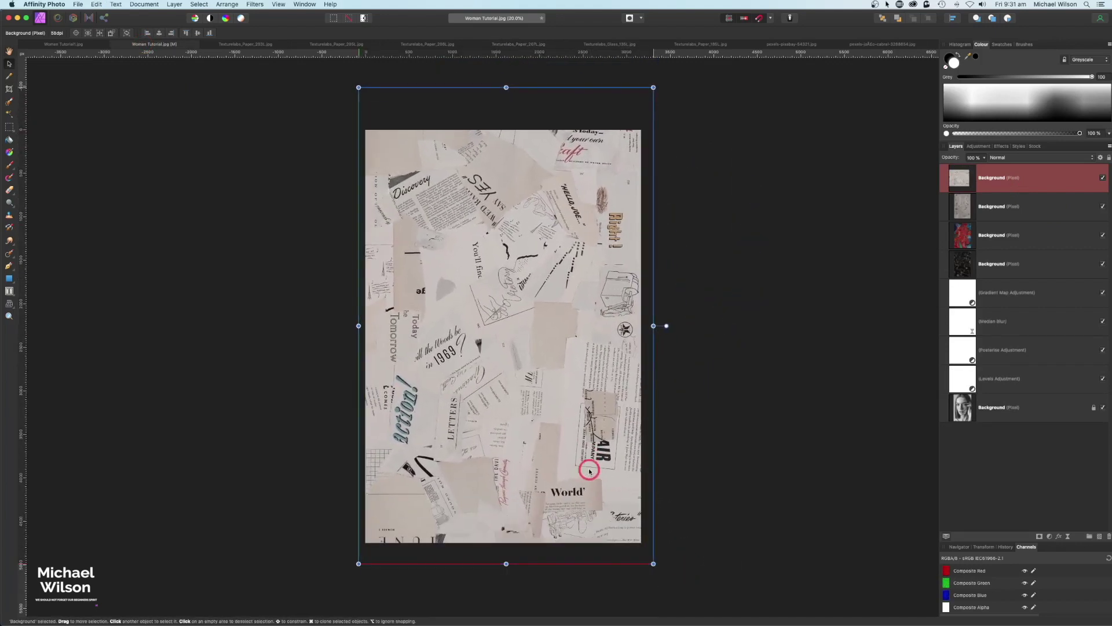
Blend the paper layer by the Blue channel, mapping underlying 70% to 100%.
left_click(1101, 159)
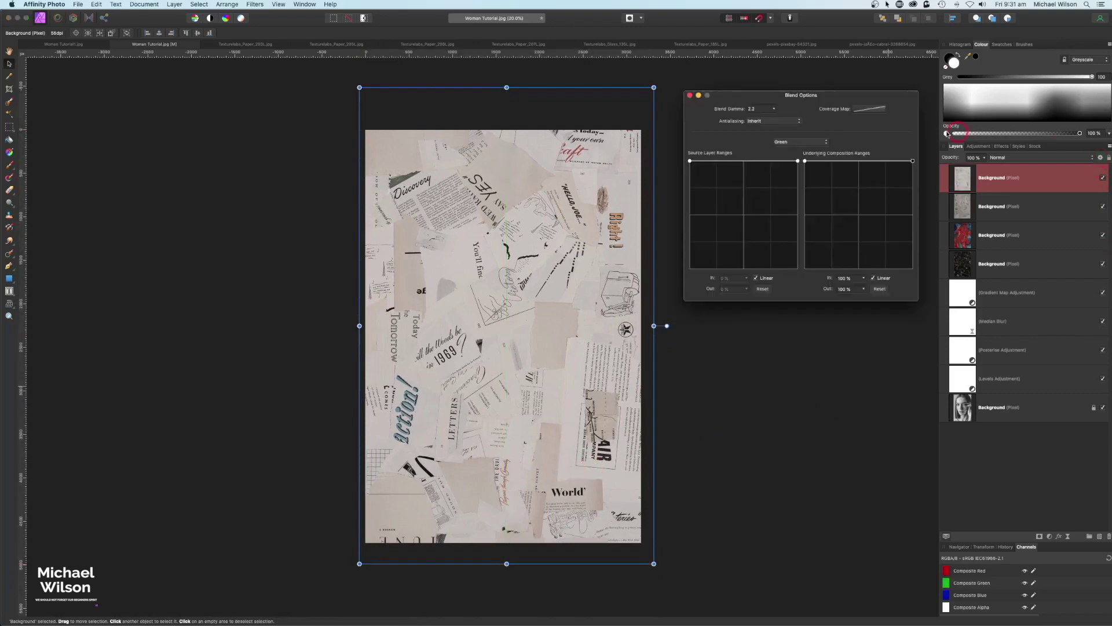
left_click(819, 143)
left_click(817, 150)
left_click_drag(805, 162, 807, 269)
left_click_drag(913, 161, 881, 162)
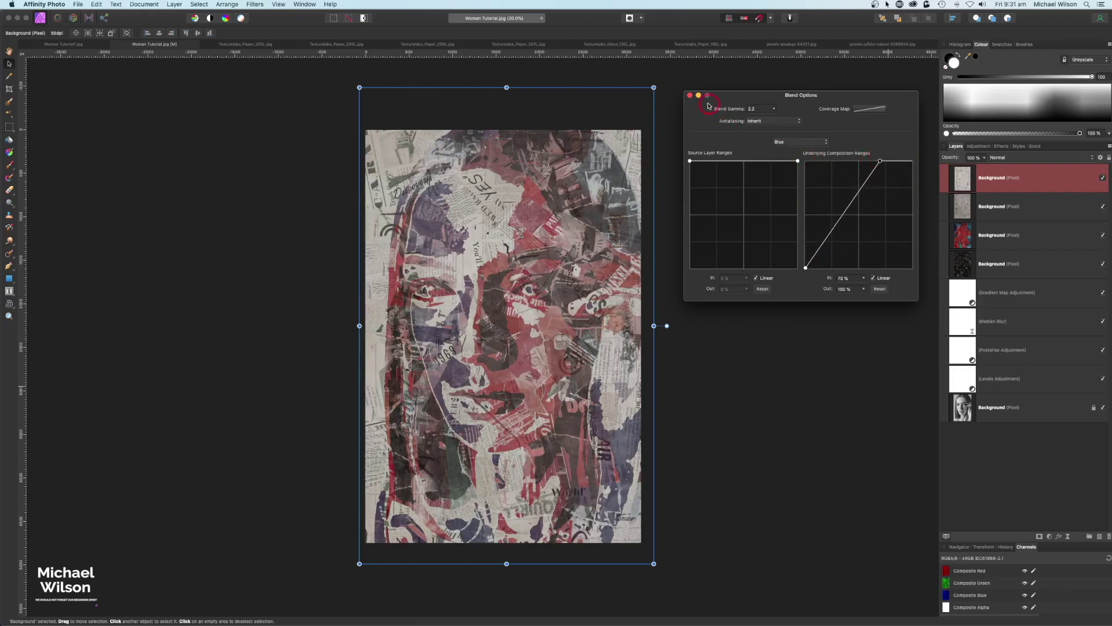
left_click(690, 96)
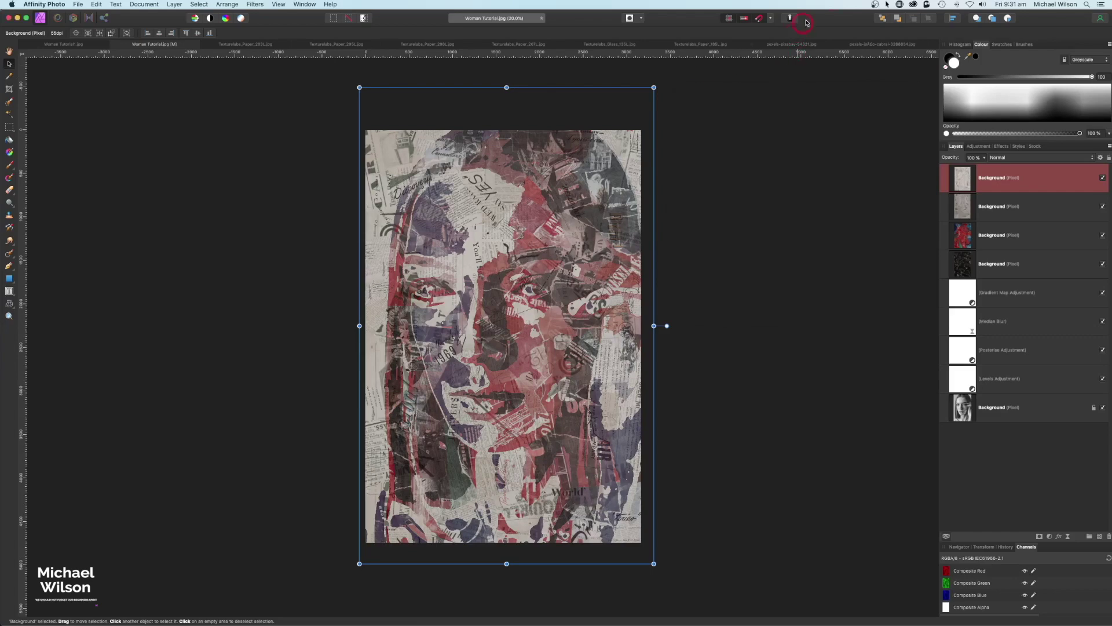
Review the Median Blur layer's settings without changing them.
left_click(966, 324)
double_click(967, 324)
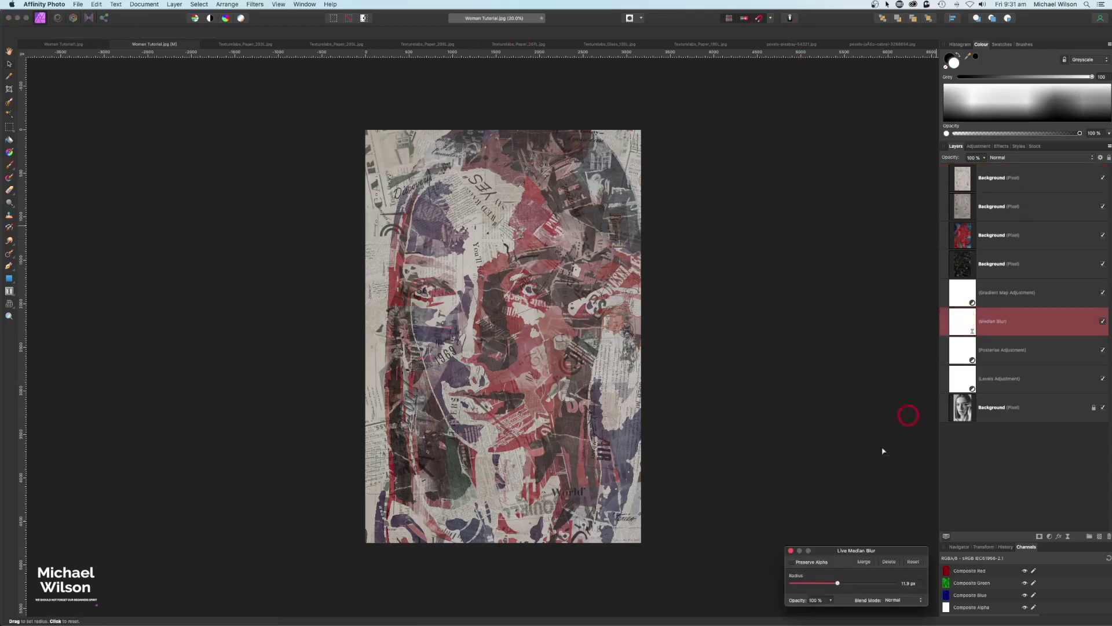
left_click_drag(906, 547, 840, 303)
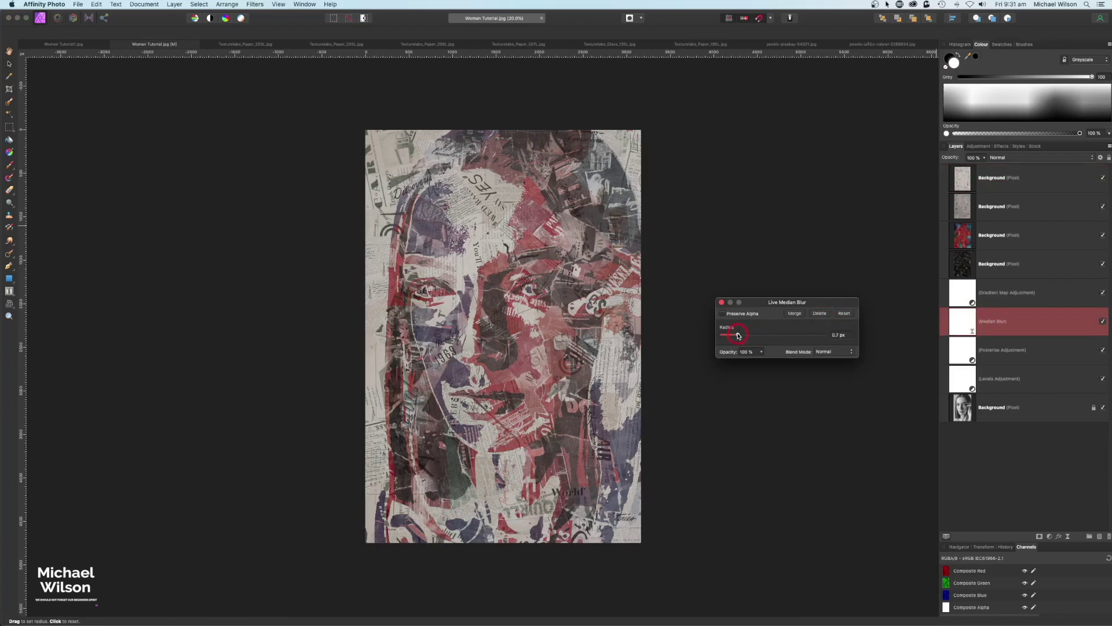
left_click(722, 302)
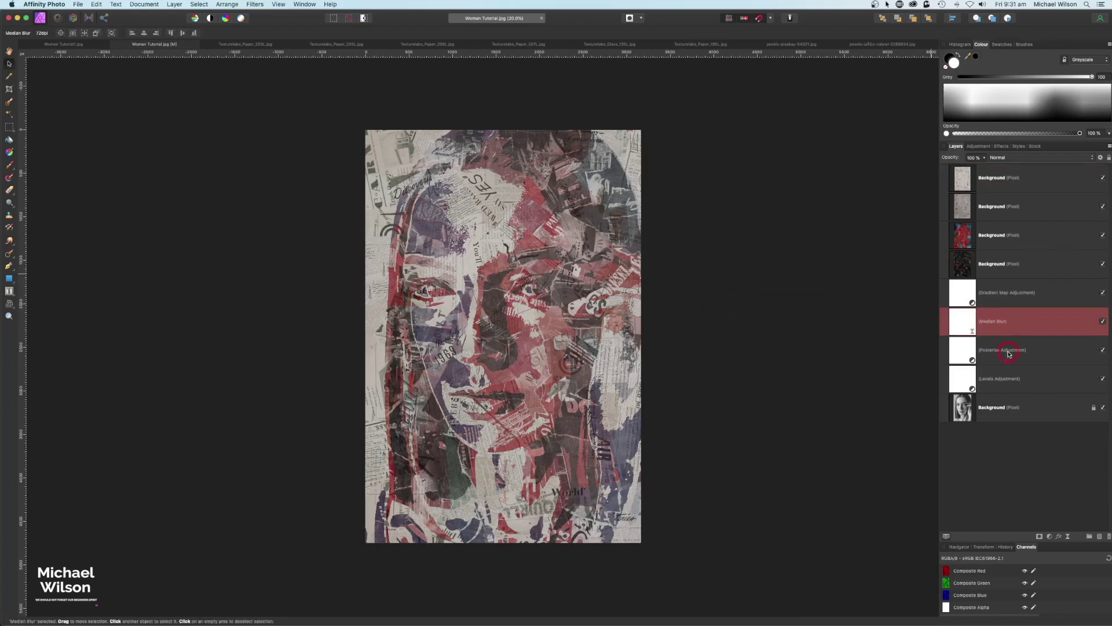
Set Levels to black 11%, white about 92%, output black 5%, output white 98%.
double_click(963, 378)
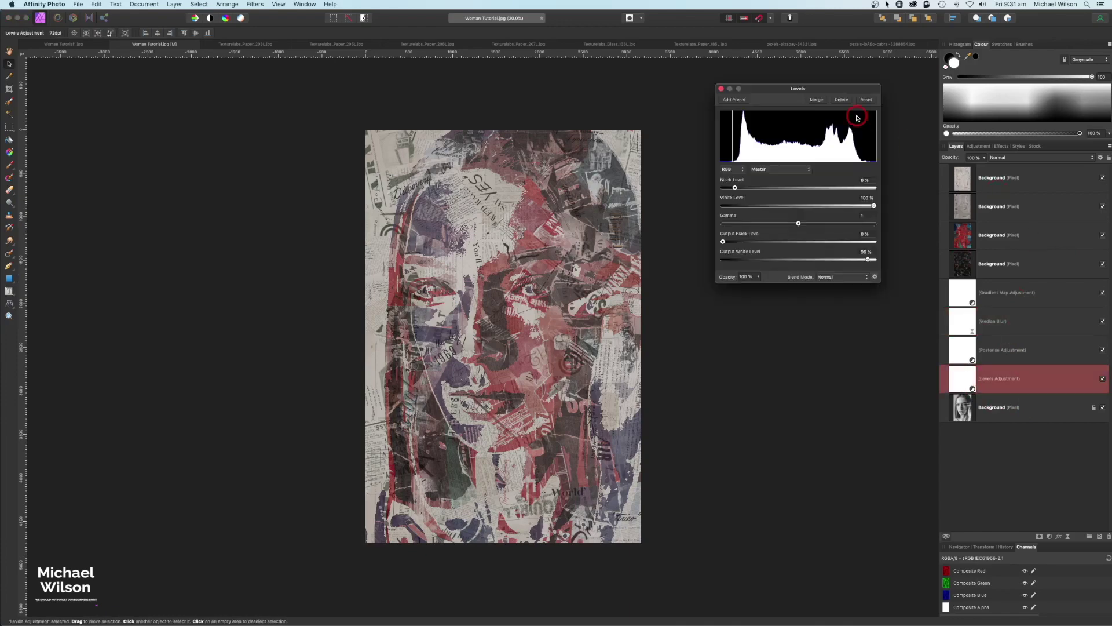
left_click_drag(739, 191, 733, 190)
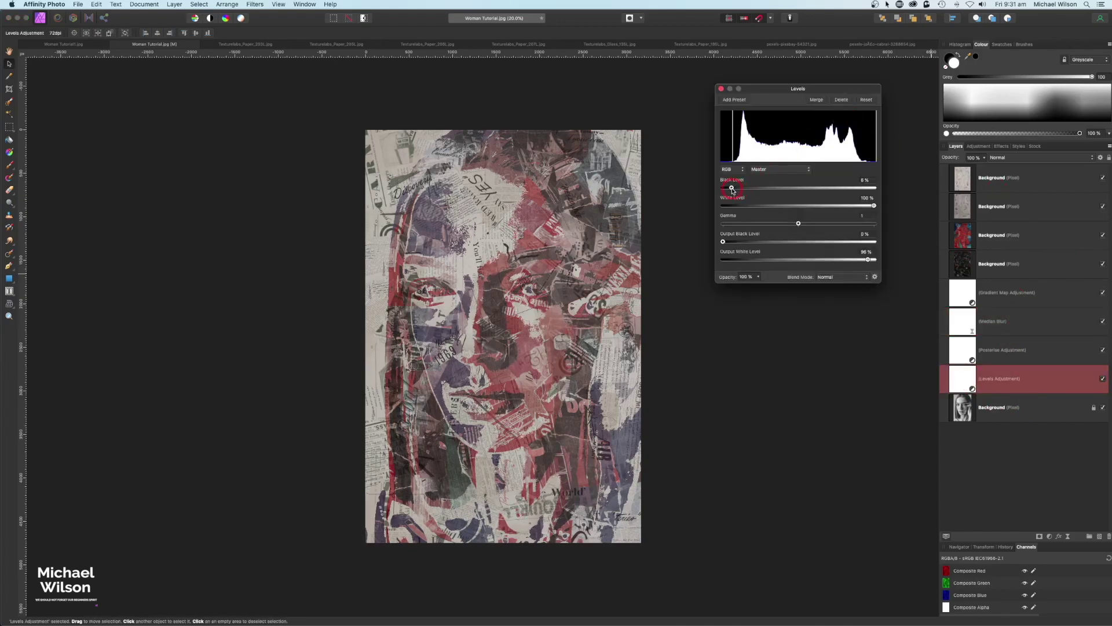
left_click_drag(874, 206, 862, 207)
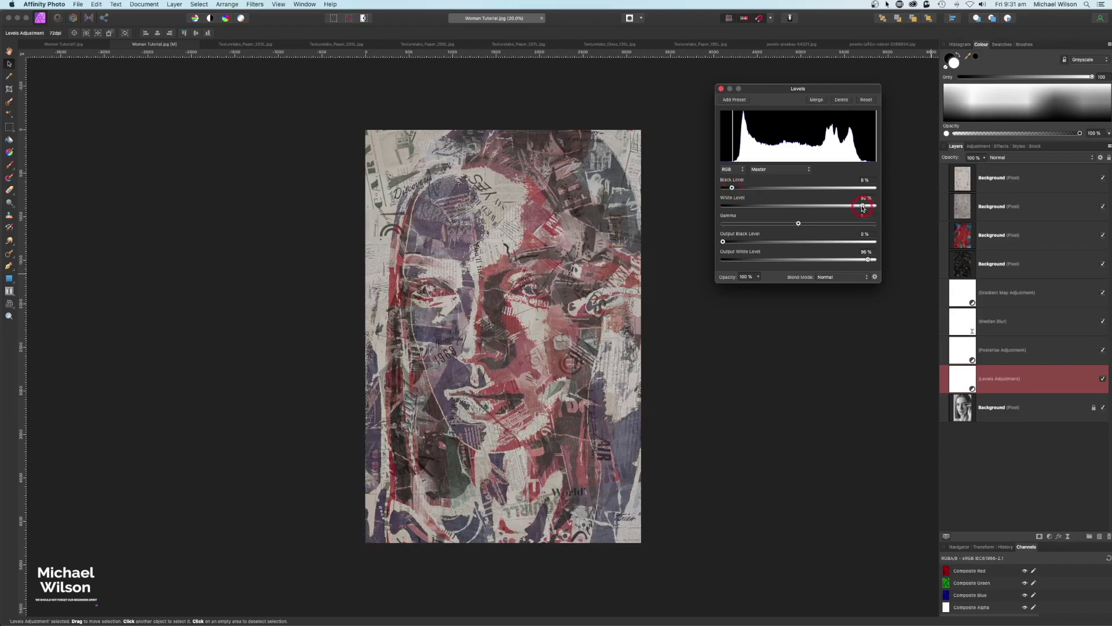
left_click_drag(868, 259, 869, 259)
left_click_drag(724, 242, 730, 245)
left_click(721, 92)
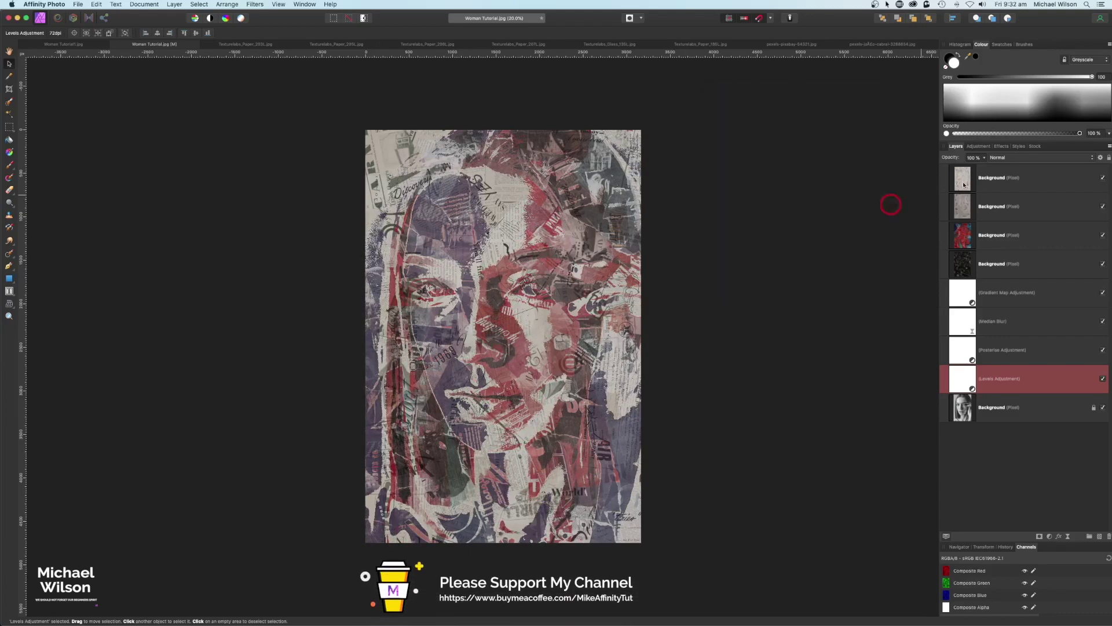
left_click(1048, 176)
Add a Curves adjustment that slightly darkens midtones while holding the highlights near their level.
left_click(1049, 536)
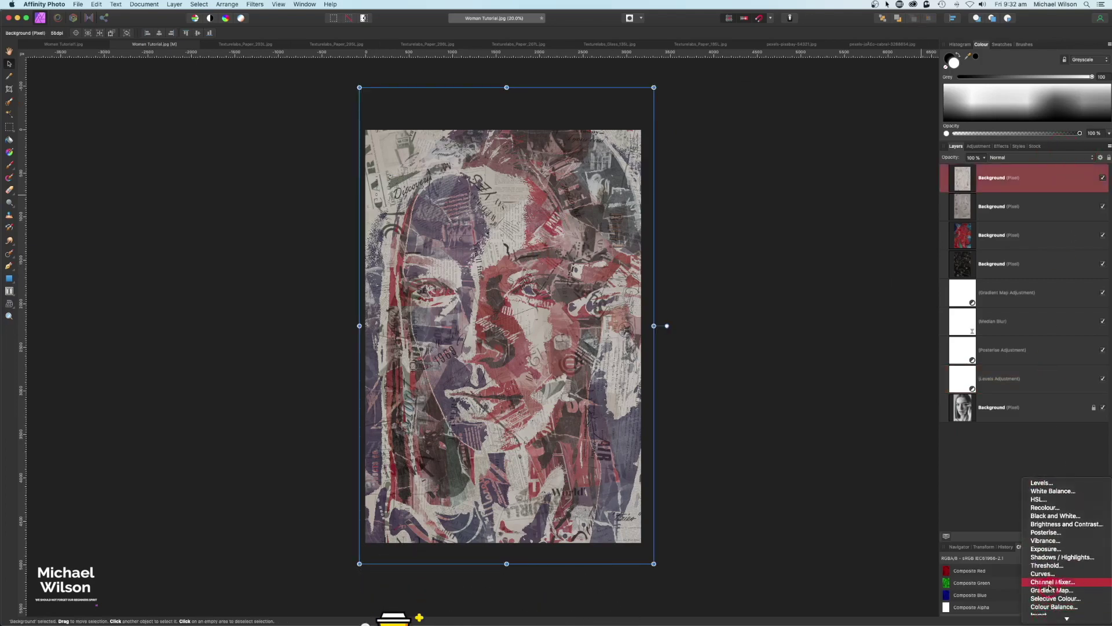
left_click(1072, 398)
left_click(800, 167)
left_click_drag(801, 165, 804, 169)
left_click_drag(843, 130, 839, 124)
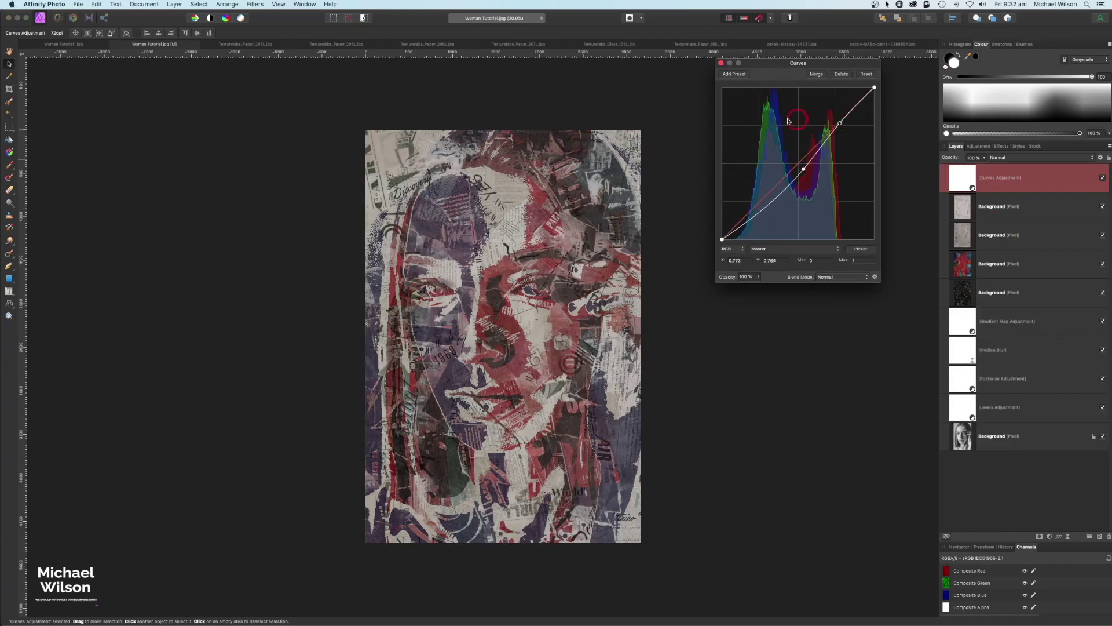
left_click(722, 63)
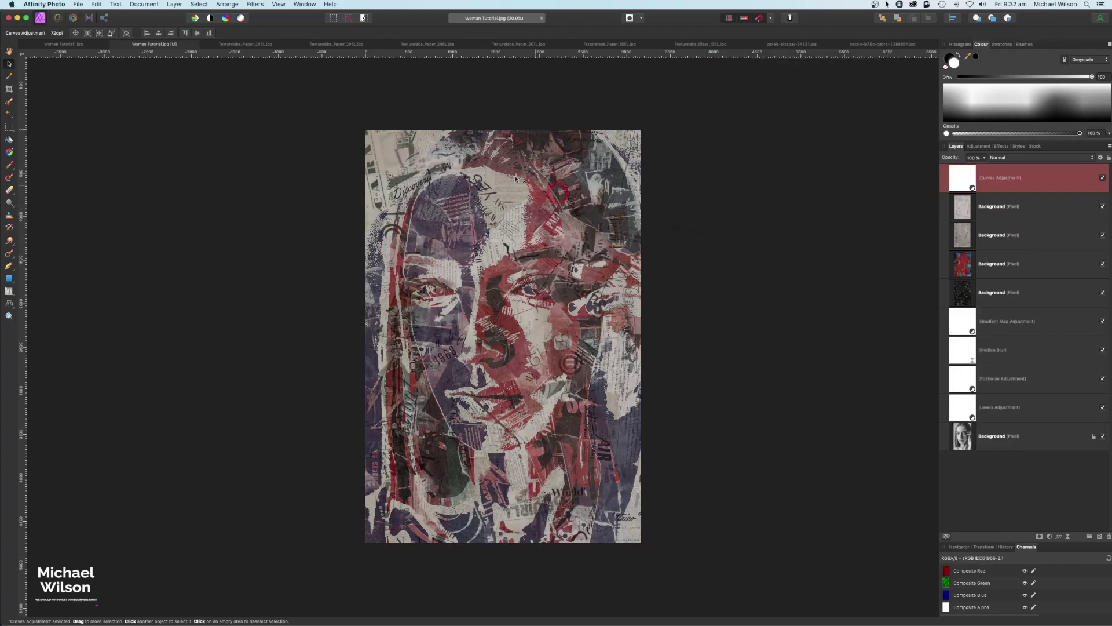
left_click(620, 45)
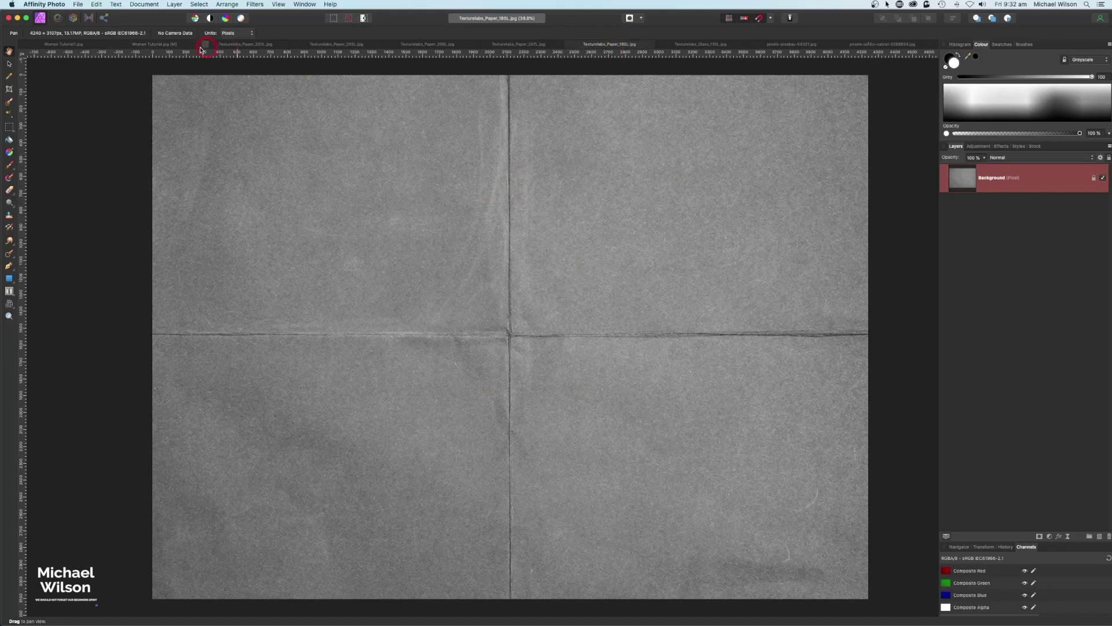
Paste the grey folded paper above Curves, rotated -90°, enlarged, centred and set to Overlay.
left_click(144, 45)
left_click(967, 183)
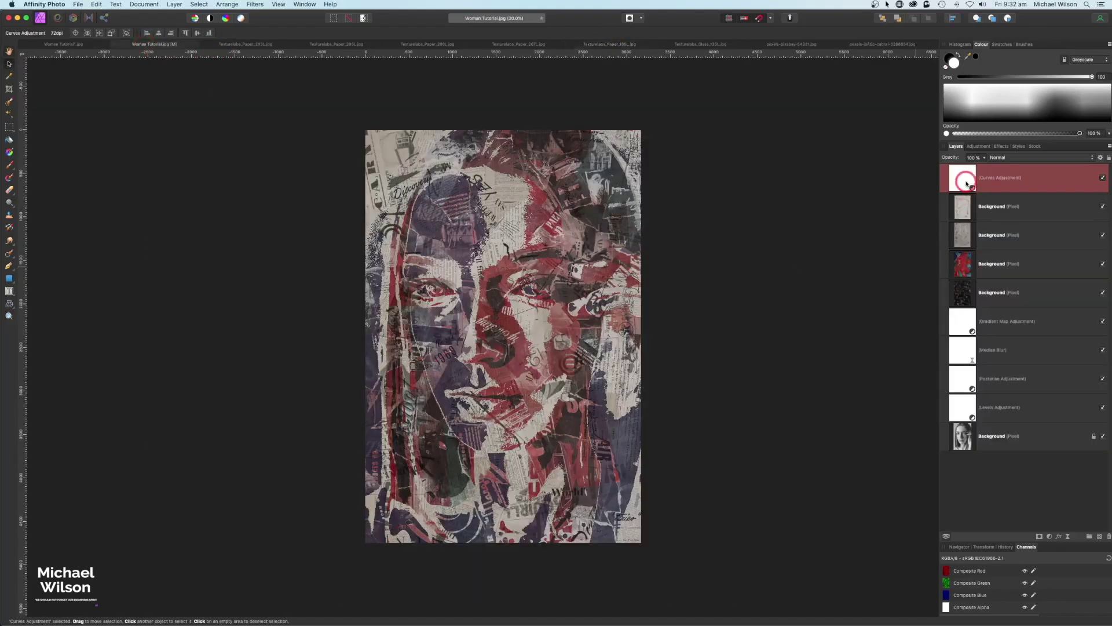
key("super+v")
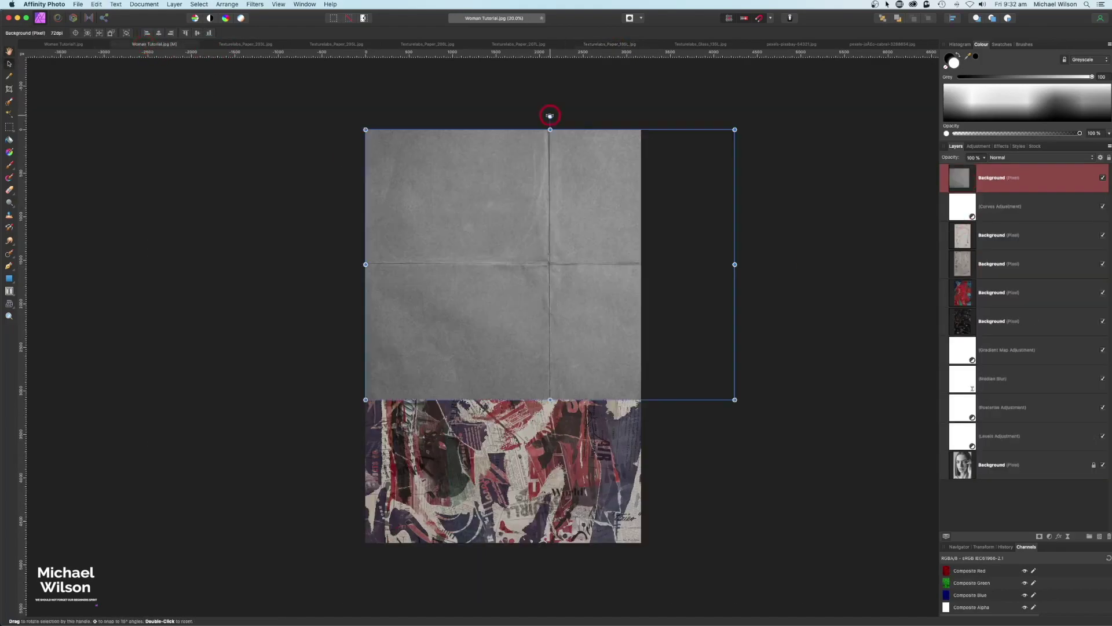
left_click_drag(552, 114, 616, 310)
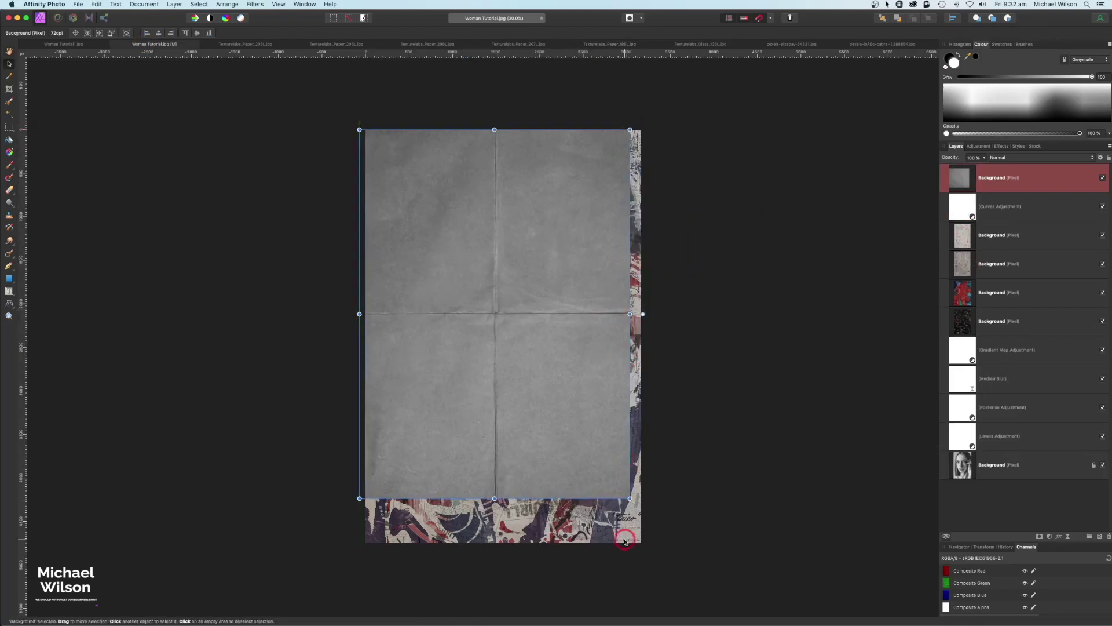
left_click_drag(630, 499, 666, 551)
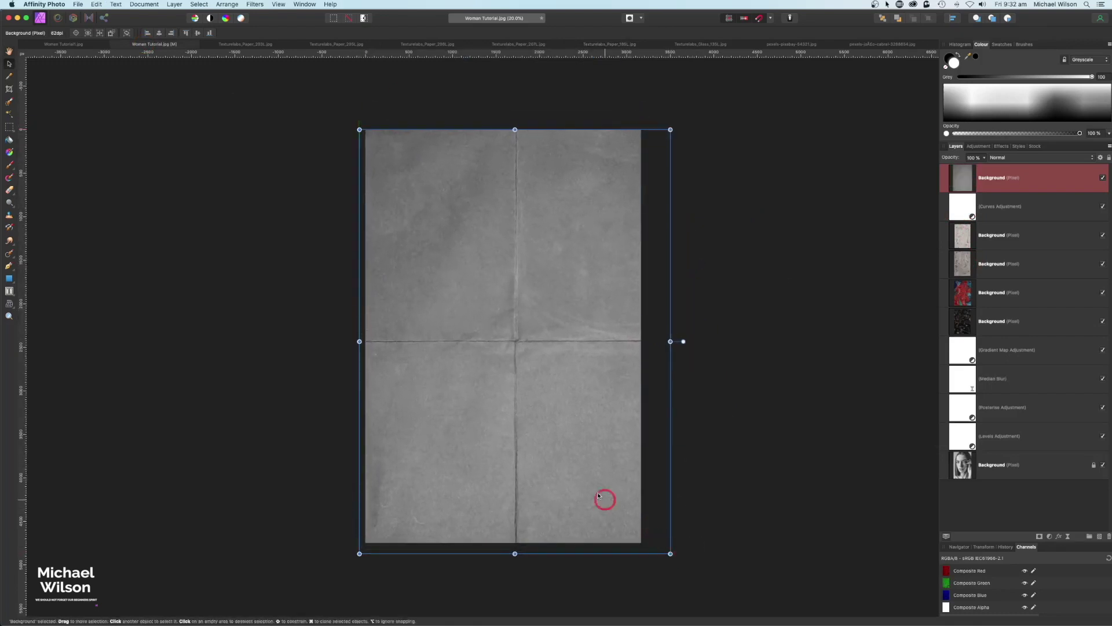
left_click_drag(589, 482, 588, 485)
left_click(1006, 159)
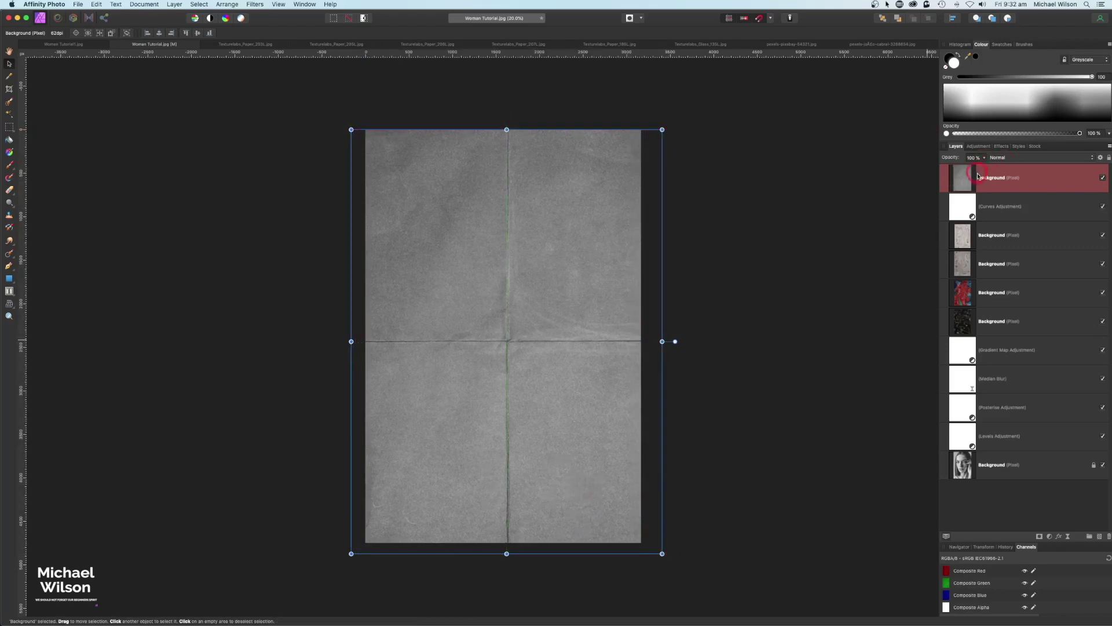
left_click(1006, 246)
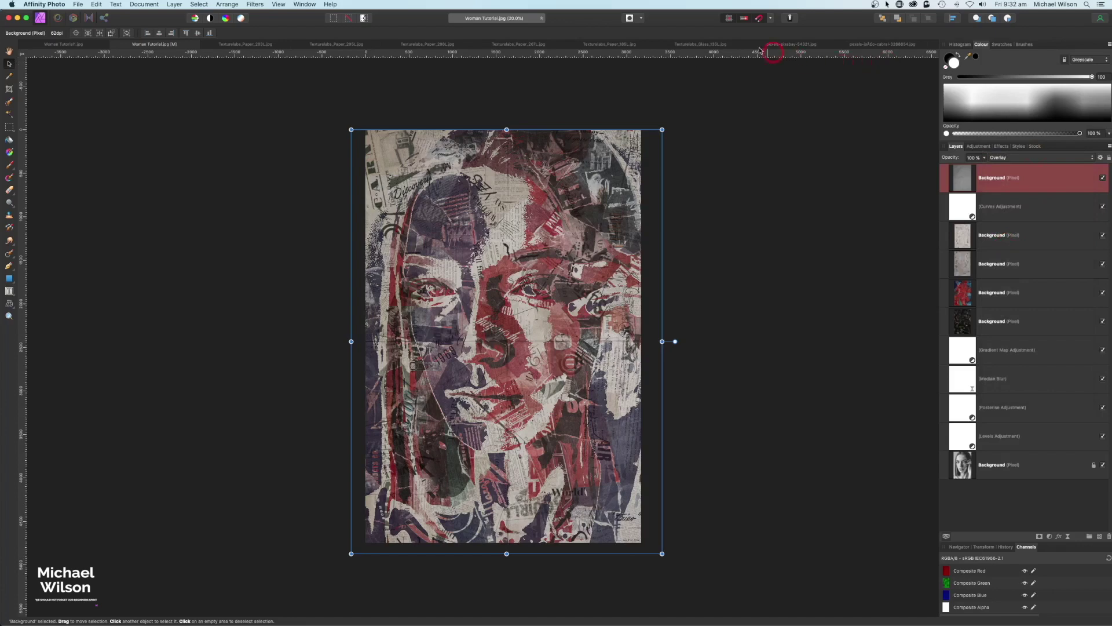
left_click(688, 46)
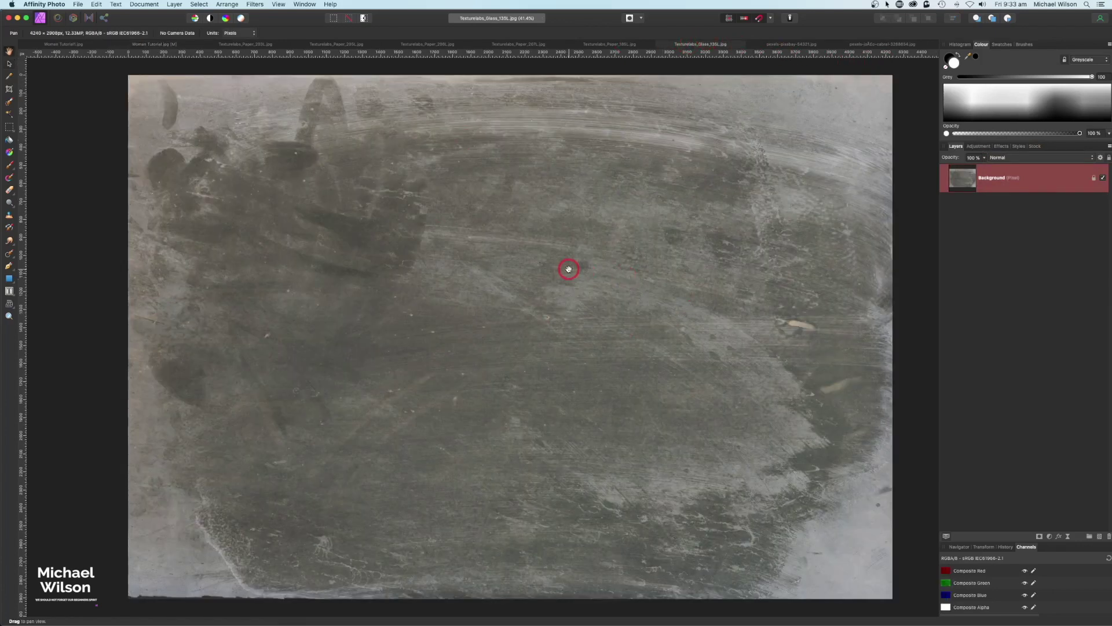
Paste the glass texture onto the portrait, rotated -90°, scaled to cover, in Overlay mode.
left_click(139, 44)
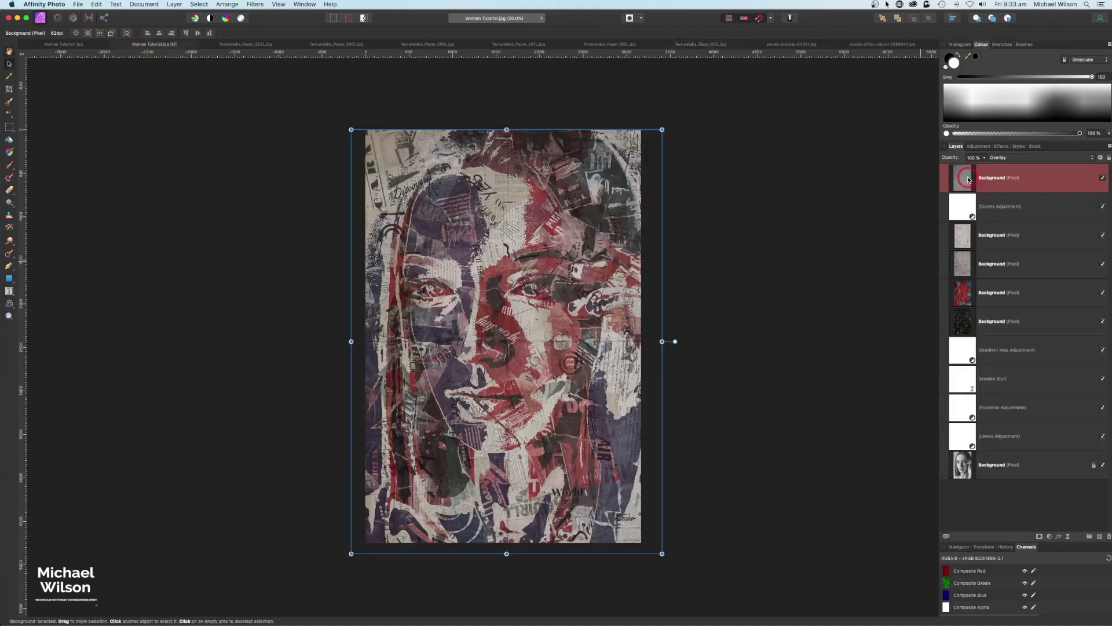
key("super+v")
left_click_drag(550, 117, 580, 291)
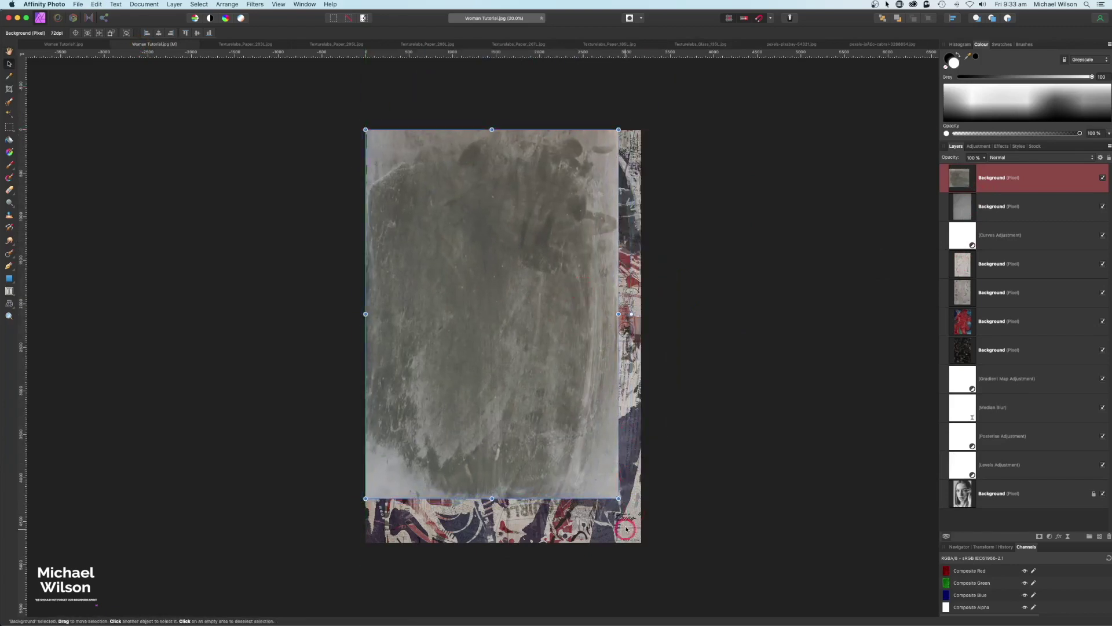
left_click_drag(619, 499, 658, 559)
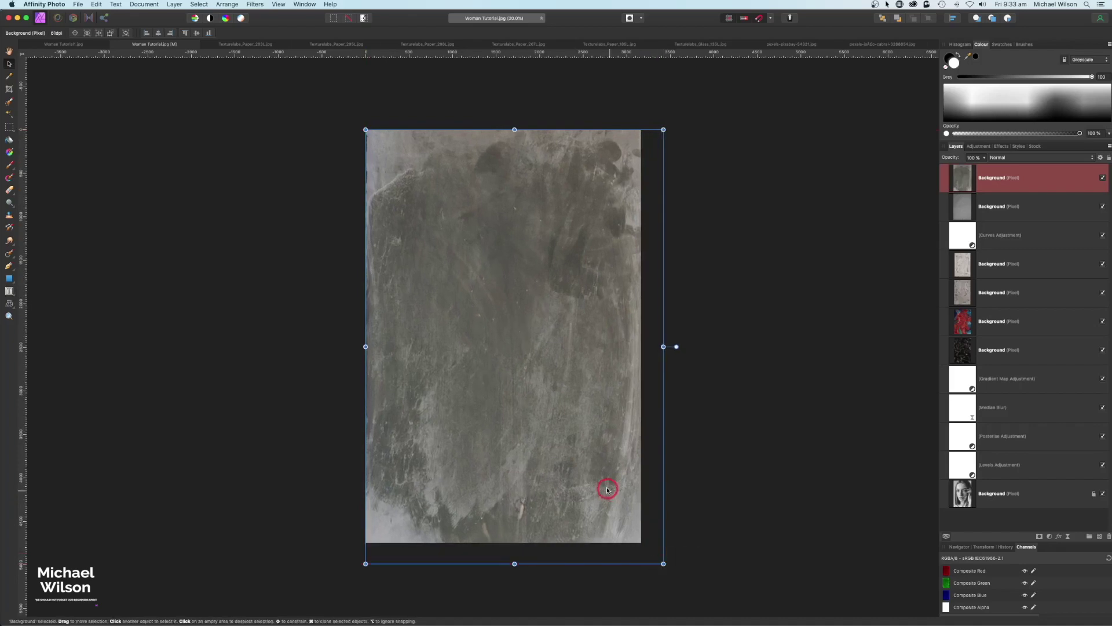
left_click(1008, 160)
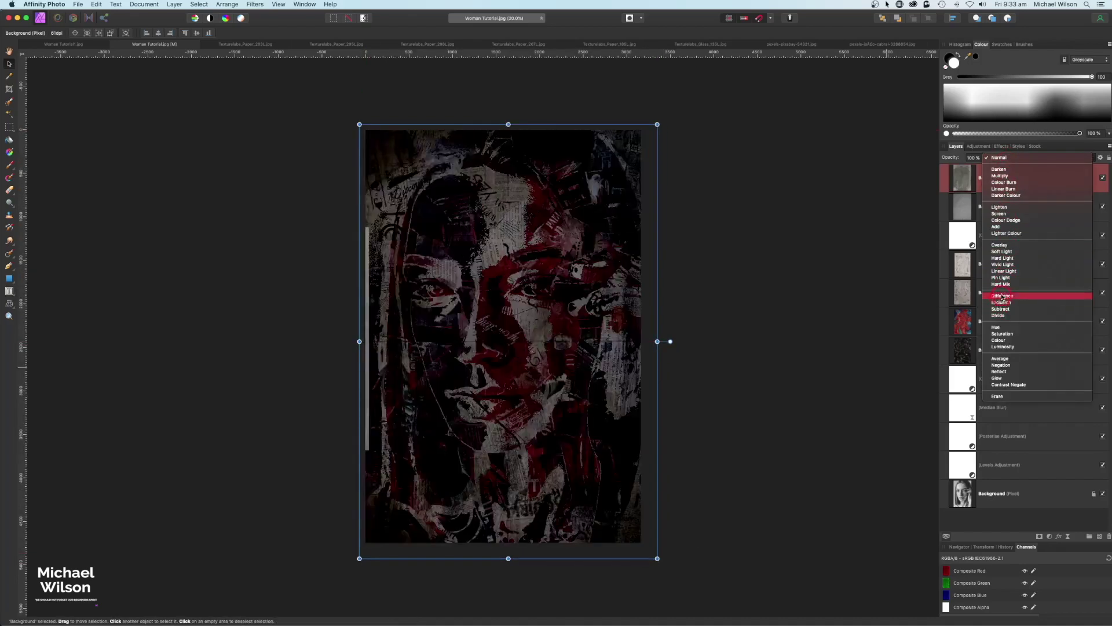
left_click(999, 245)
left_click(850, 212)
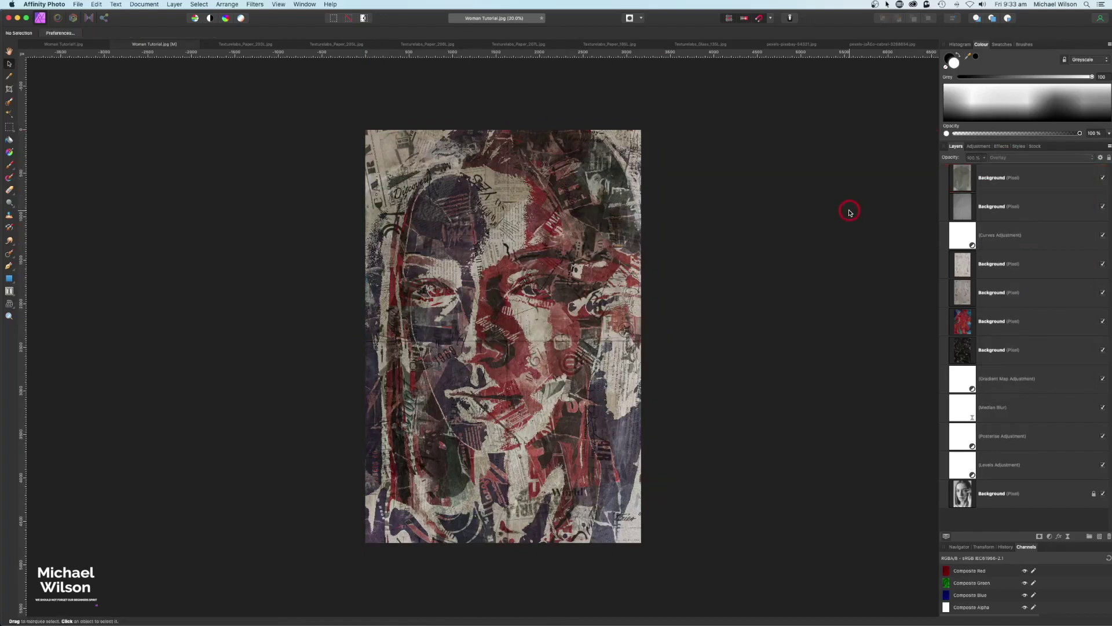
scroll(850, 212, "up", 2)
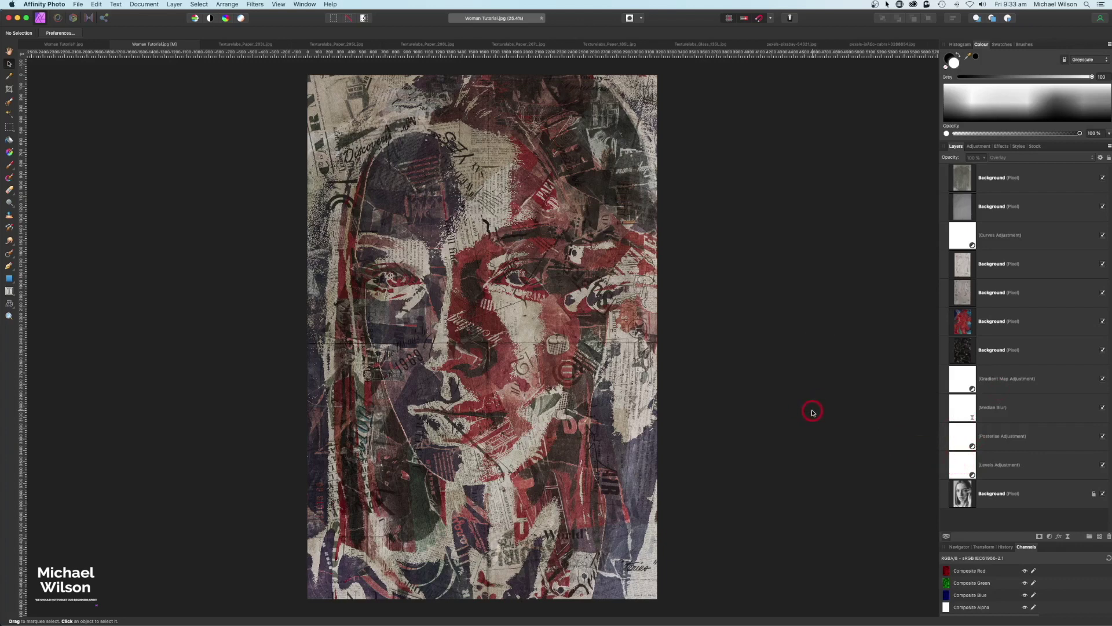
Add a Black & White adjustment with Red at 10% and Yellow near 250%, then hide it.
left_click(1007, 176)
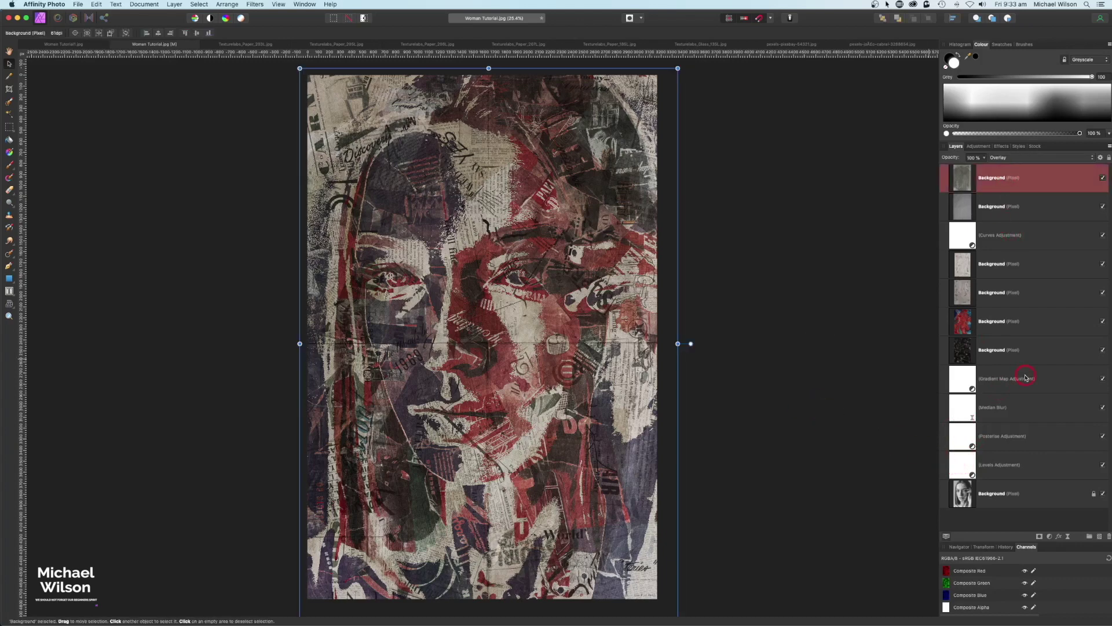
left_click(1050, 540)
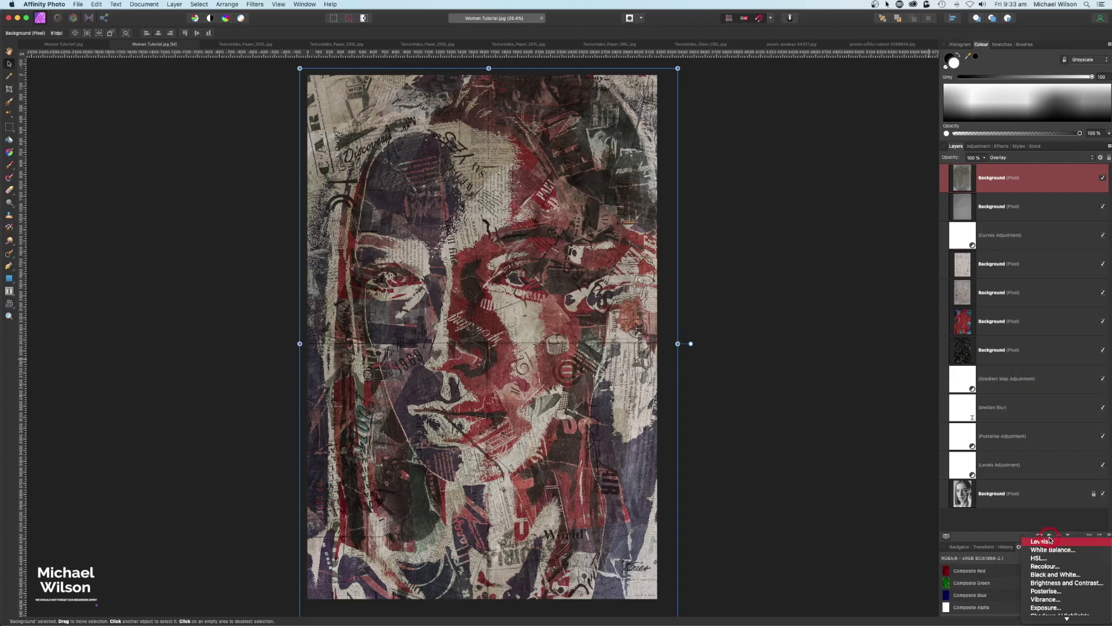
left_click(1048, 575)
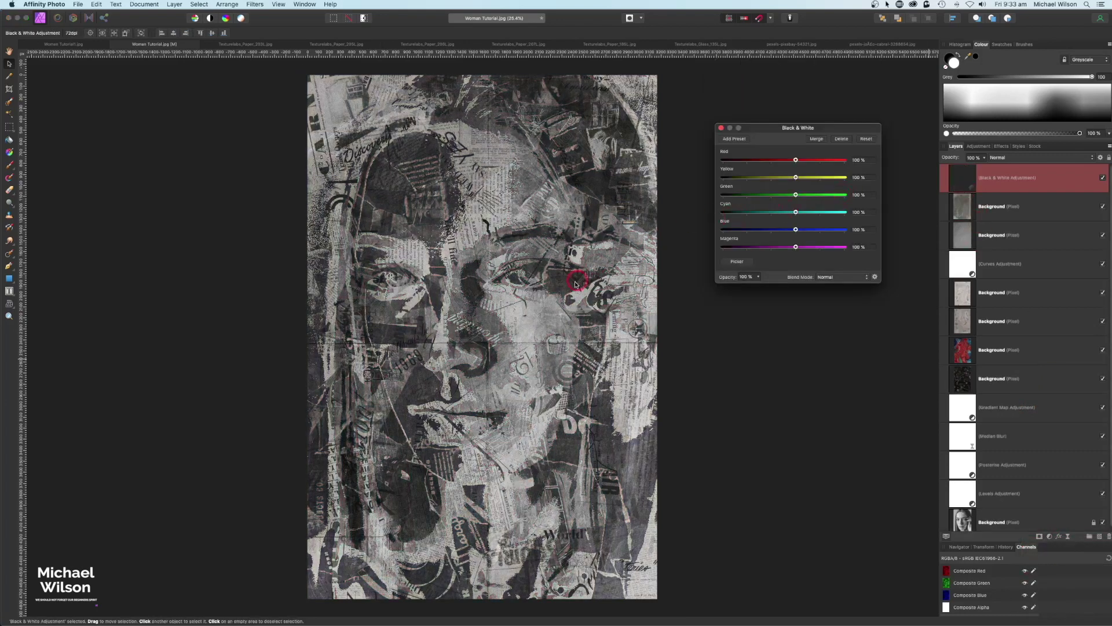
left_click_drag(796, 160, 834, 181)
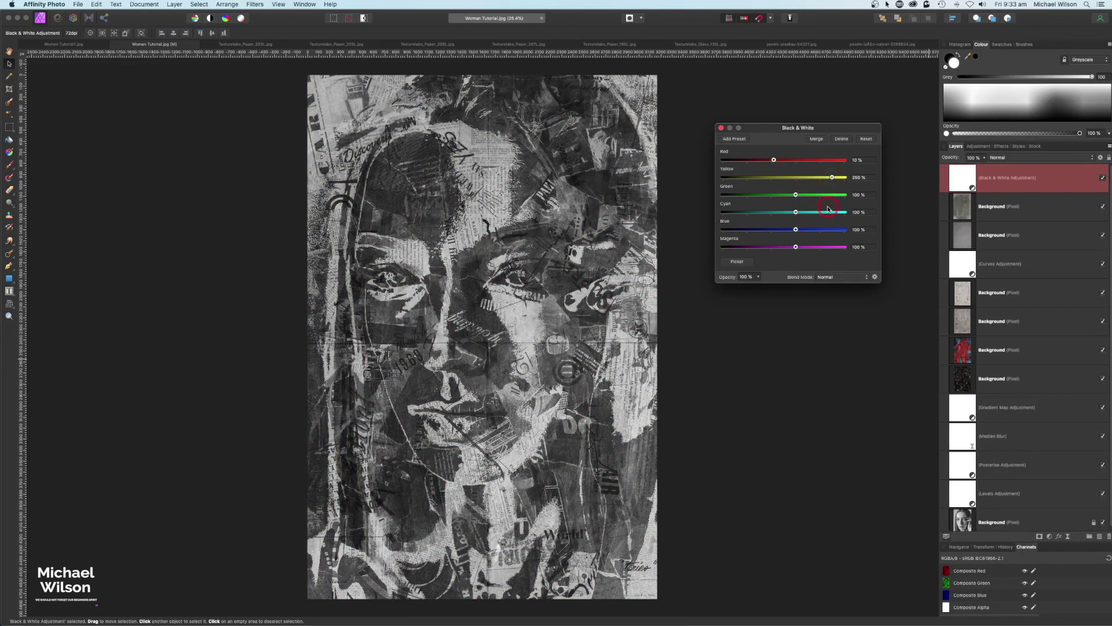
left_click(727, 132)
left_click(1102, 177)
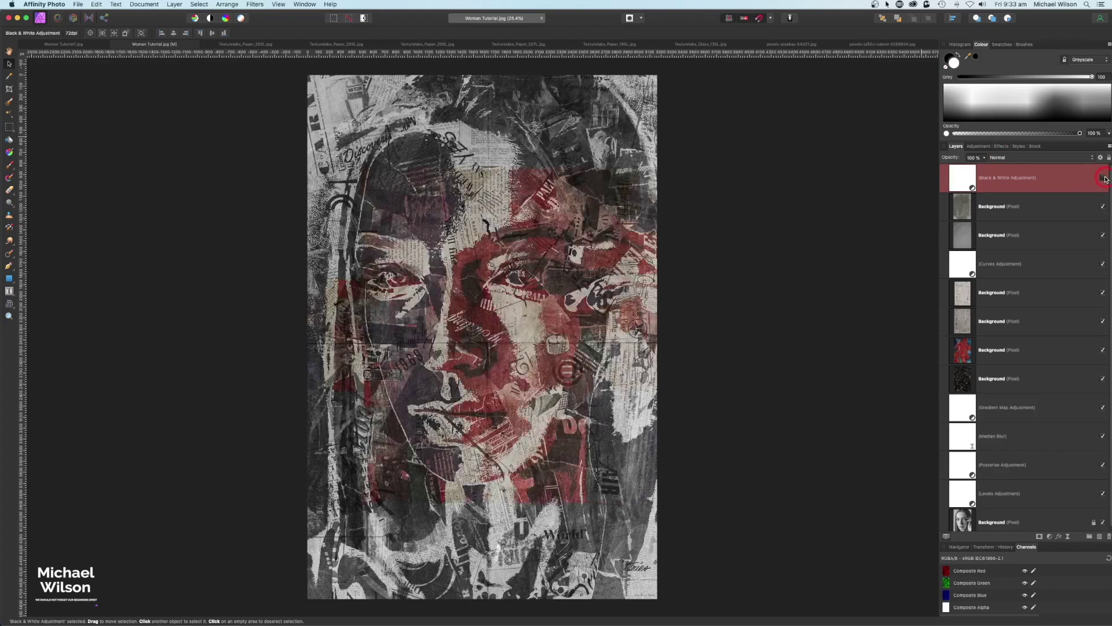
Add an HSL Shift adjustment with hue shifted to about −42.7°, then switch it off.
left_click(1050, 536)
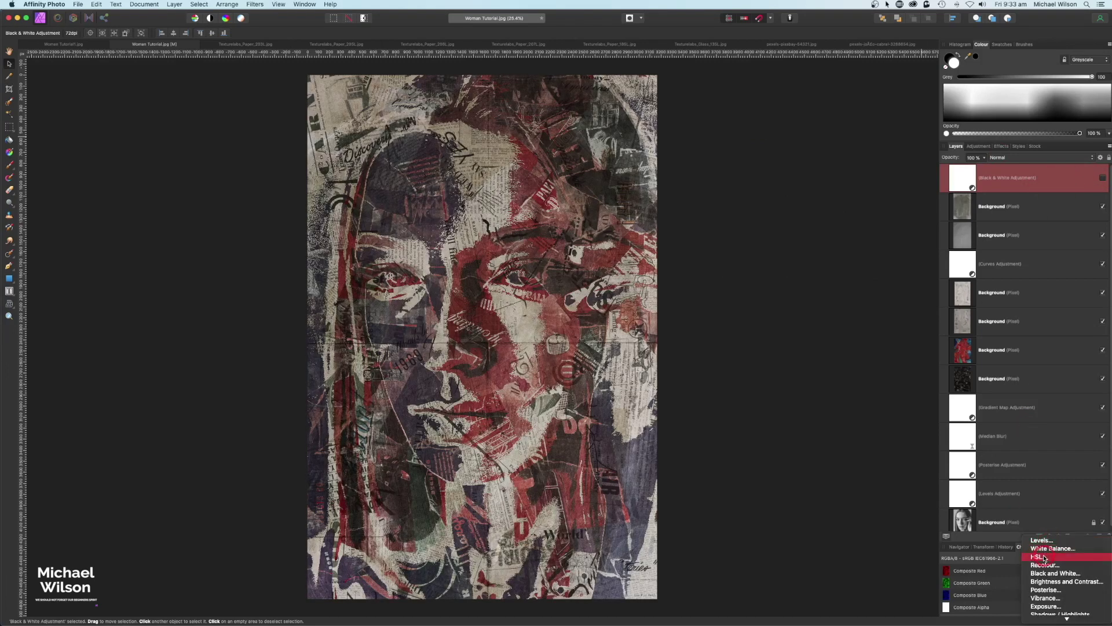
left_click(1046, 556)
mouse_move(782, 225)
left_mouse_down()
mouse_move(838, 226)
mouse_move(774, 225)
left_mouse_up()
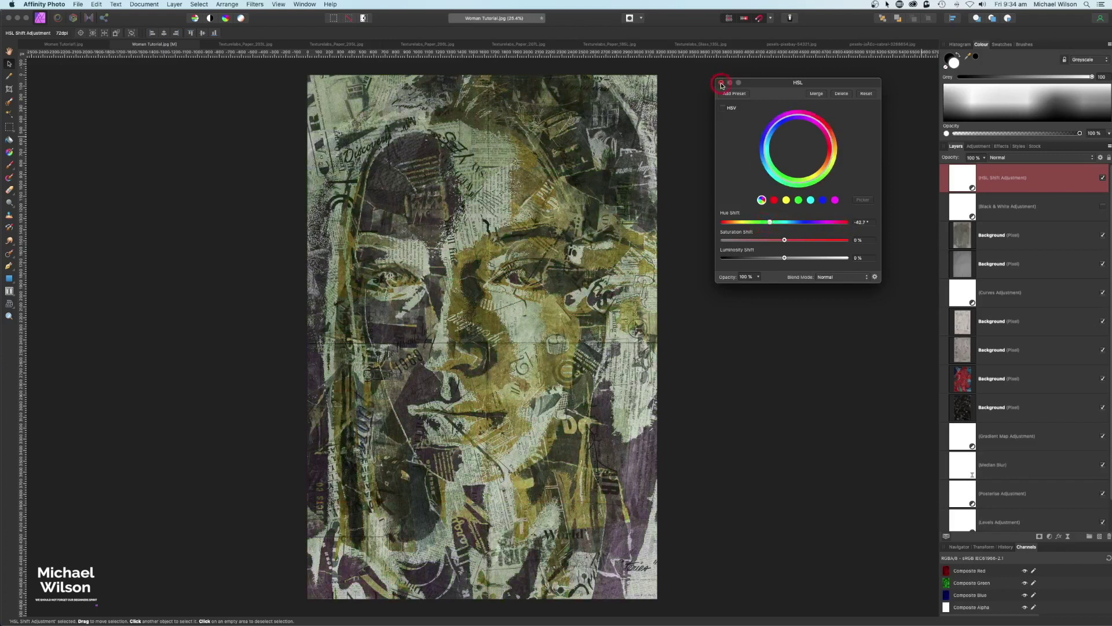
left_click(721, 84)
left_click(1104, 179)
scroll(837, 264, "left", 1)
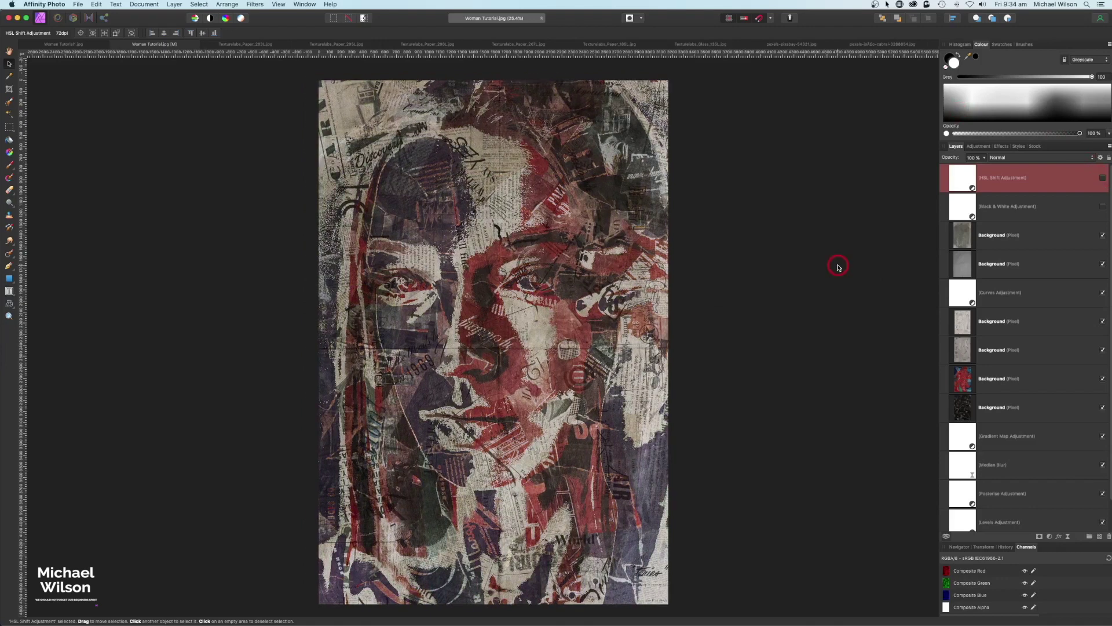
scroll(1037, 336, "down", 2)
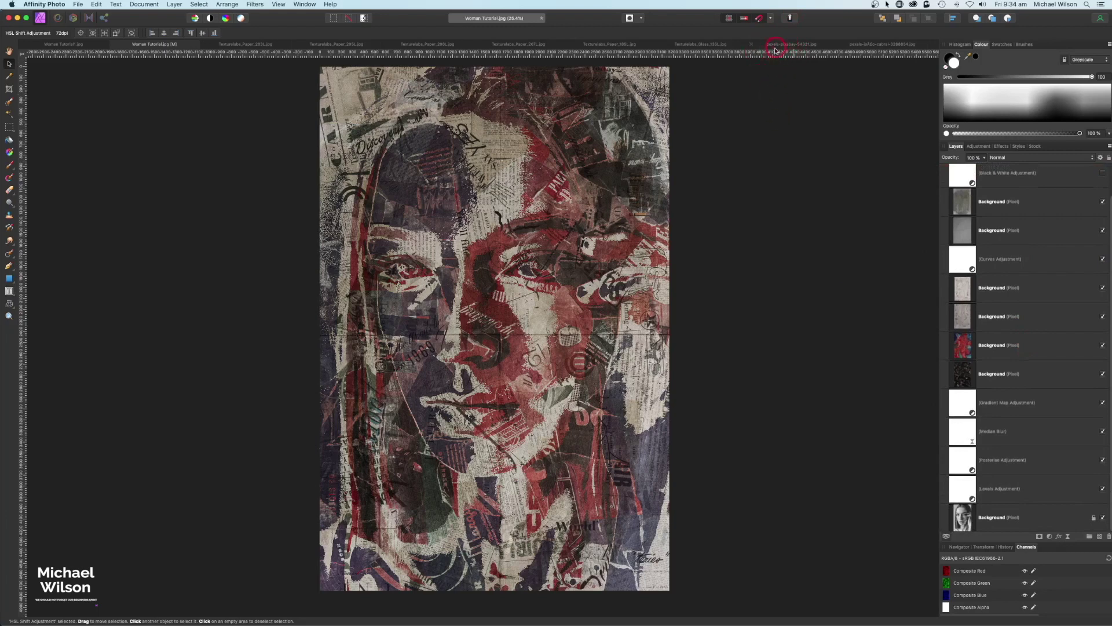
Paste the hand collage as a new layer above the bottom Background layer.
left_click(786, 46)
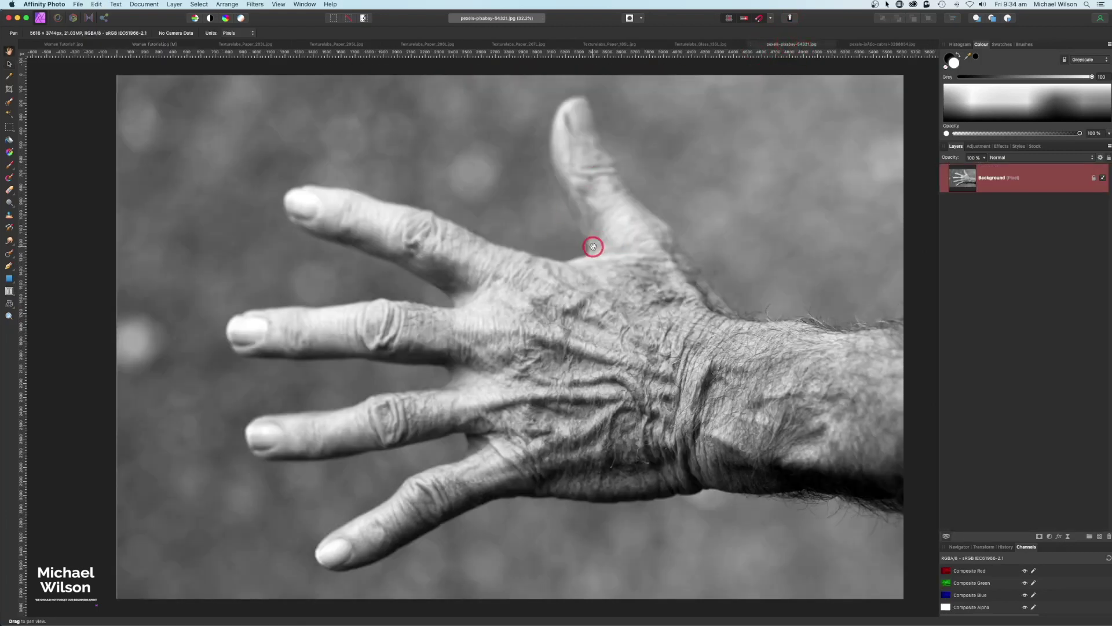
left_click(144, 44)
scroll(1051, 381, "down", 2)
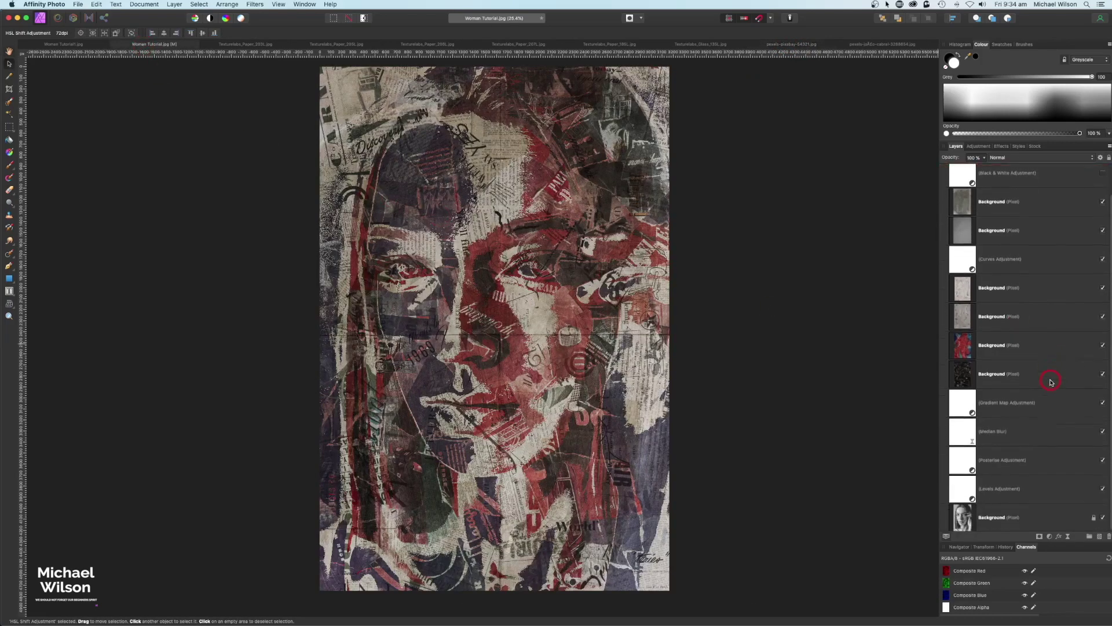
left_click(992, 518)
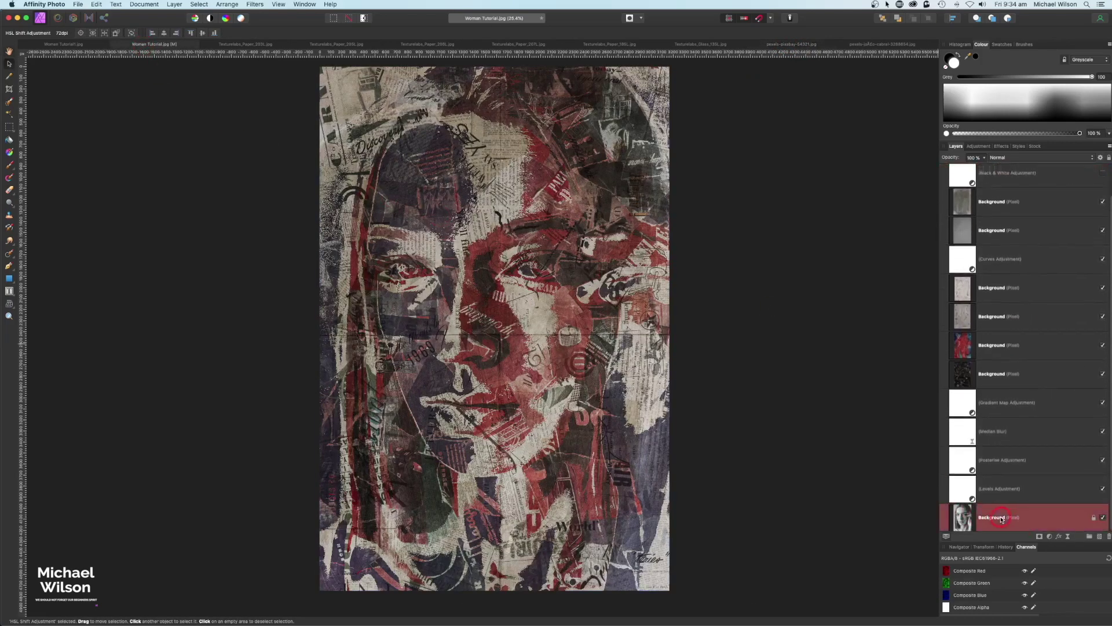
key("super+v")
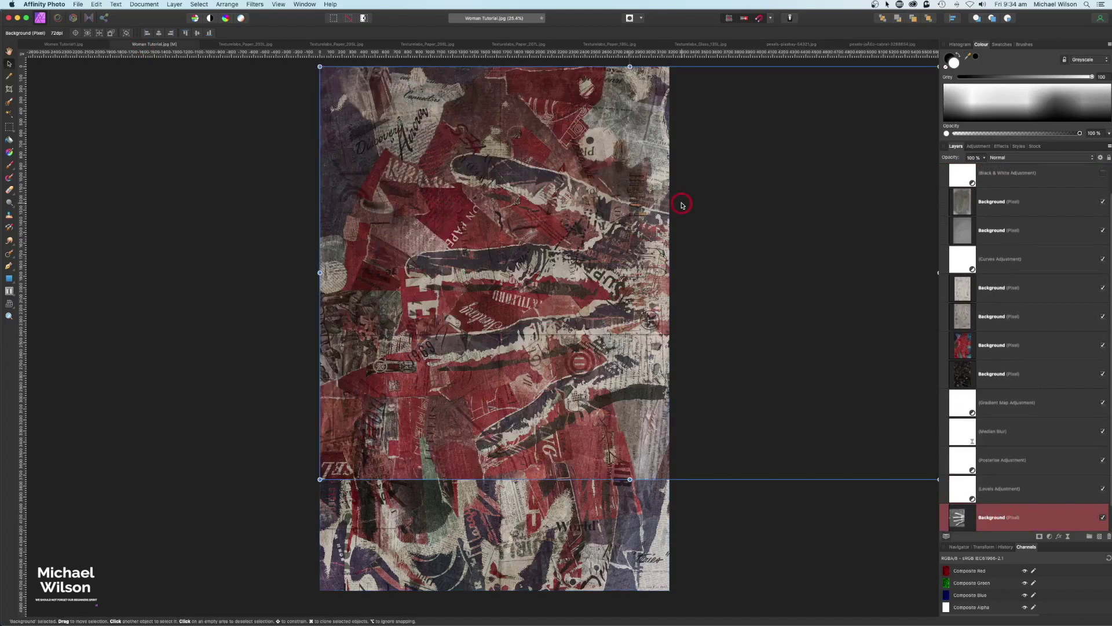
Rotate the hand layer -90°, fade it to 53% opacity and move it down.
key("super+minus")
scroll(680, 203, "left", 2)
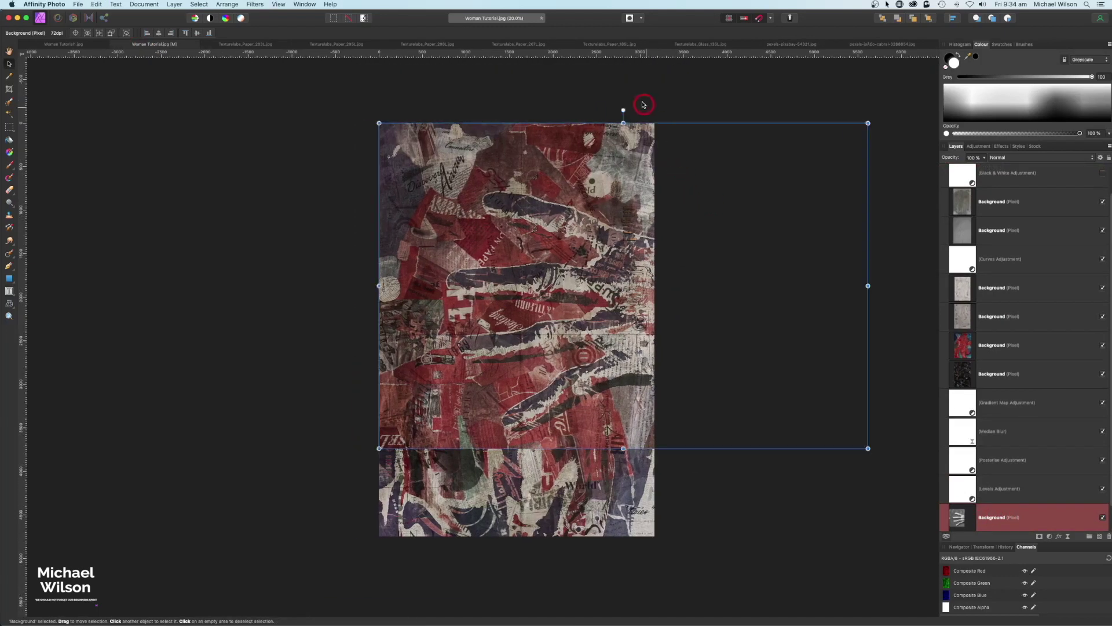
left_click_drag(625, 106, 654, 372)
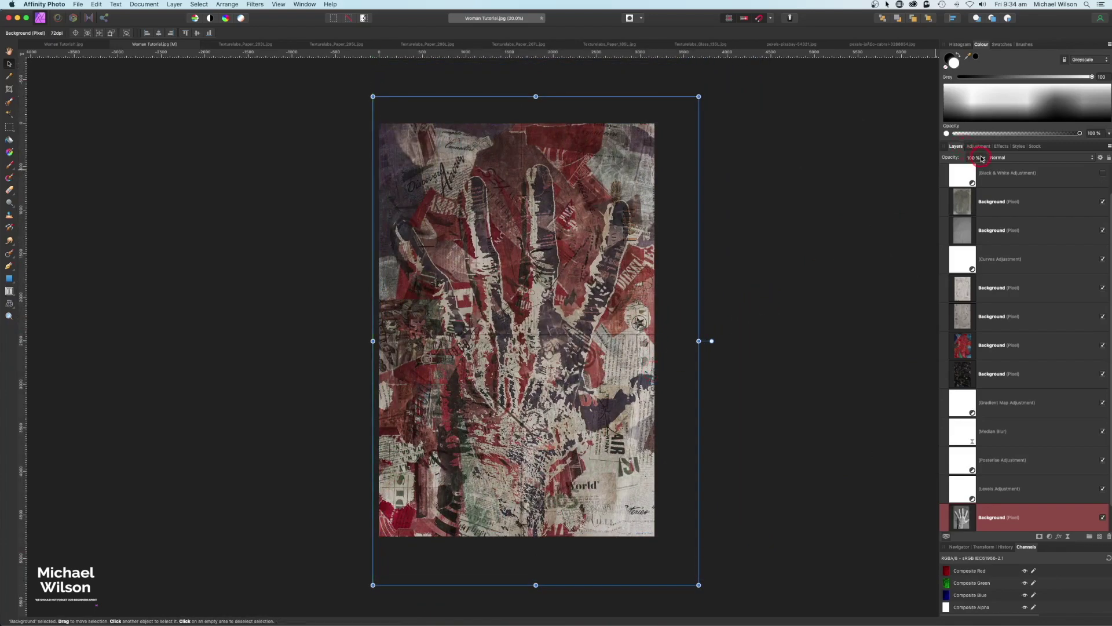
left_click_drag(986, 158, 950, 168)
left_click_drag(659, 243, 731, 333)
key("super+d")
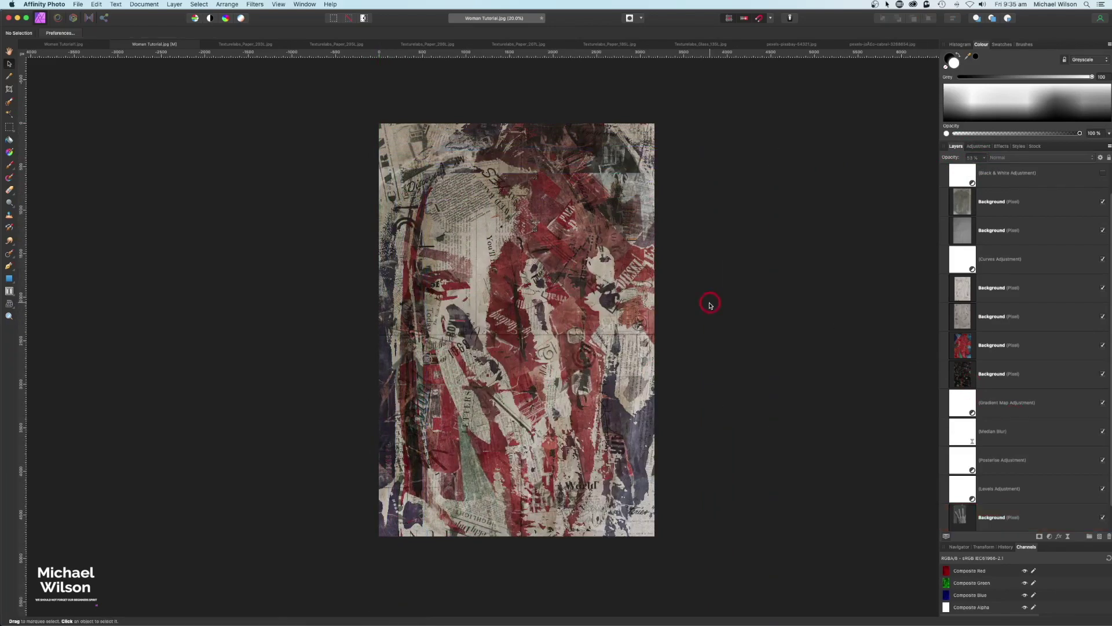
Lower the hand layer's opacity to 50% and hide it.
left_click(998, 514)
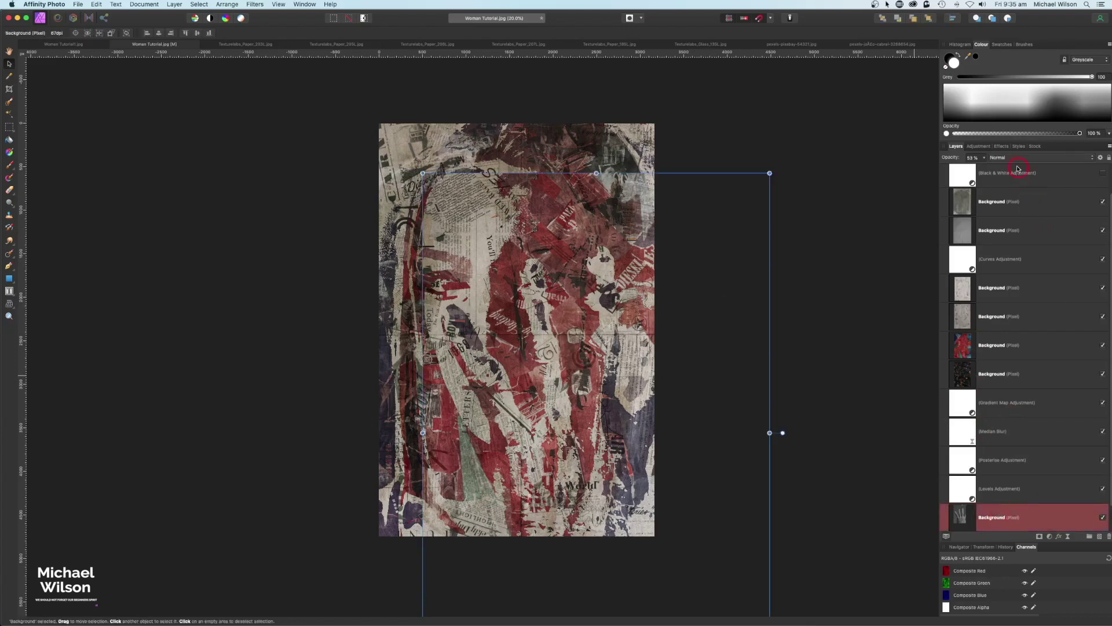
left_click(985, 159)
mouse_move(983, 168)
left_mouse_down()
mouse_move(993, 169)
mouse_move(982, 168)
left_mouse_up()
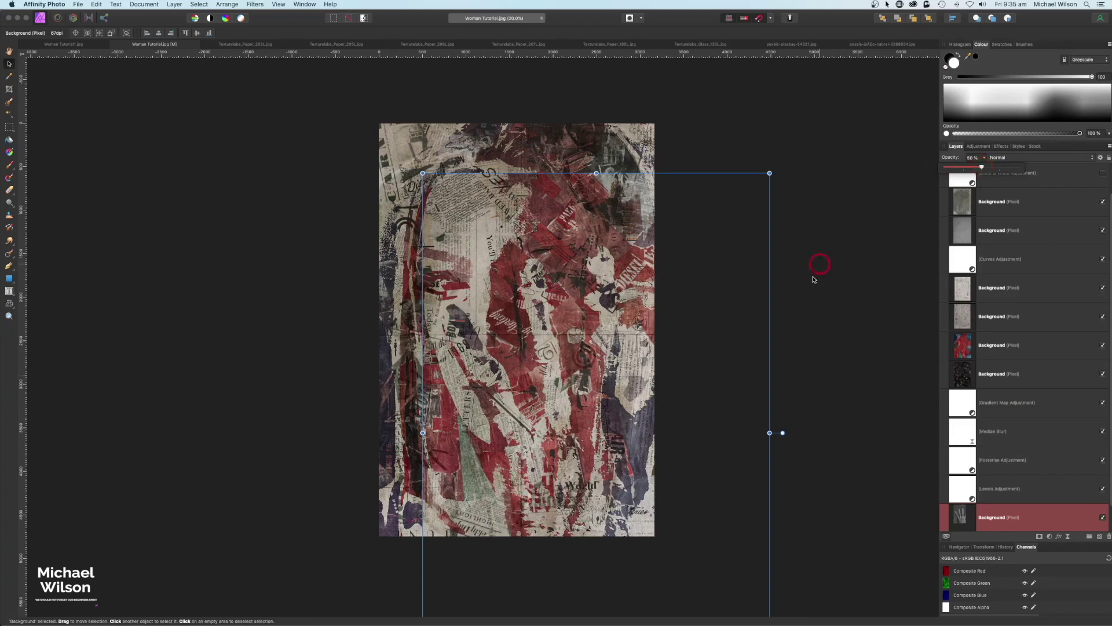
scroll(1004, 440, "down", 3)
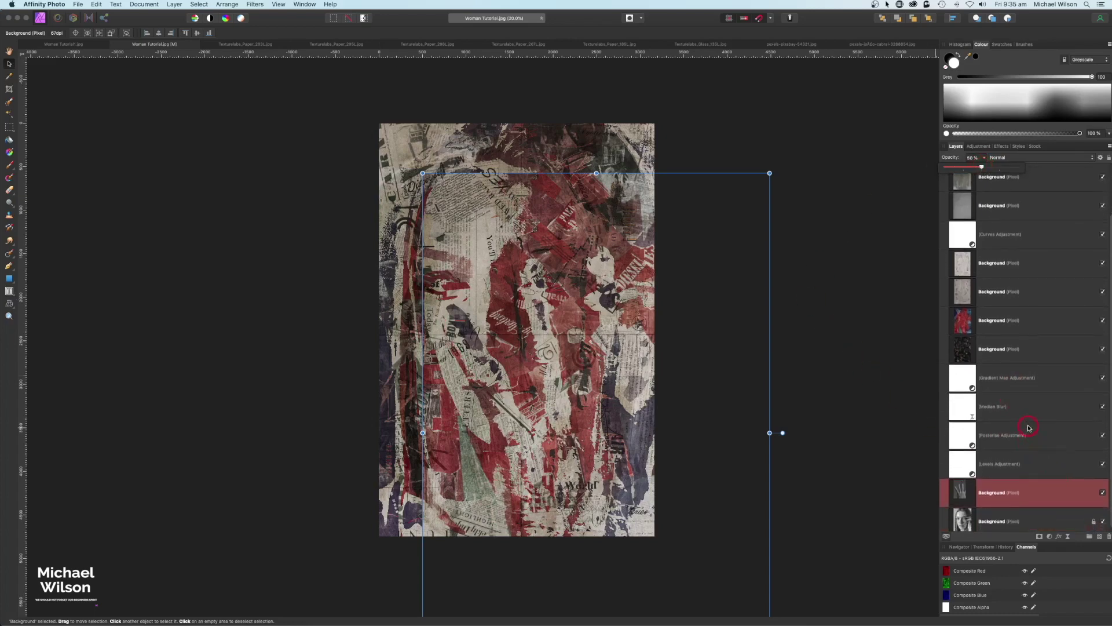
left_click(1103, 489)
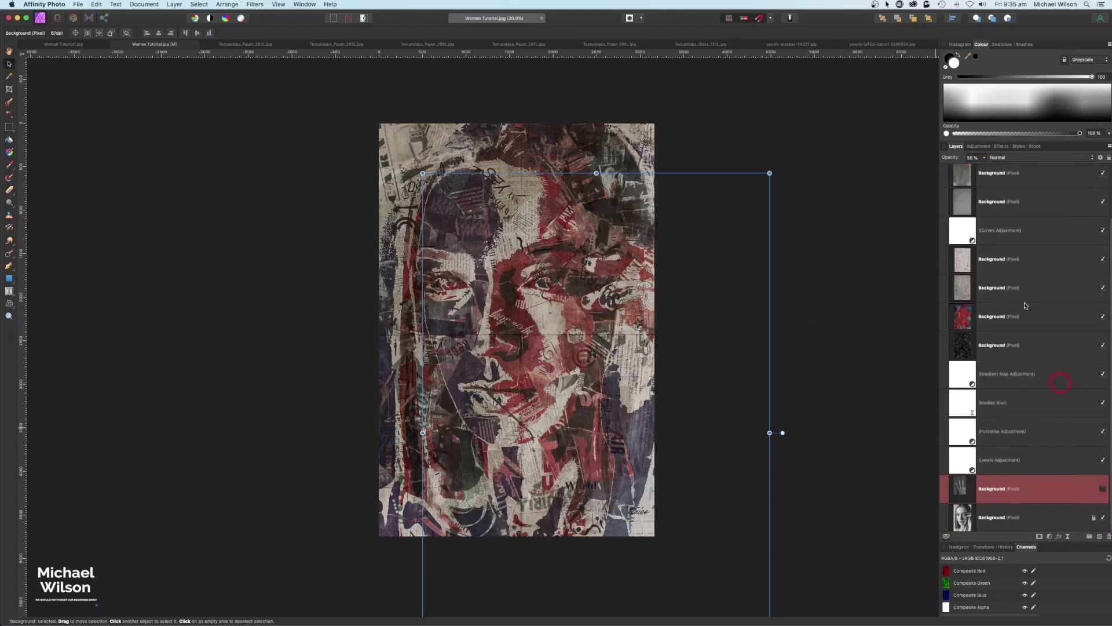
left_click(869, 45)
key("h")
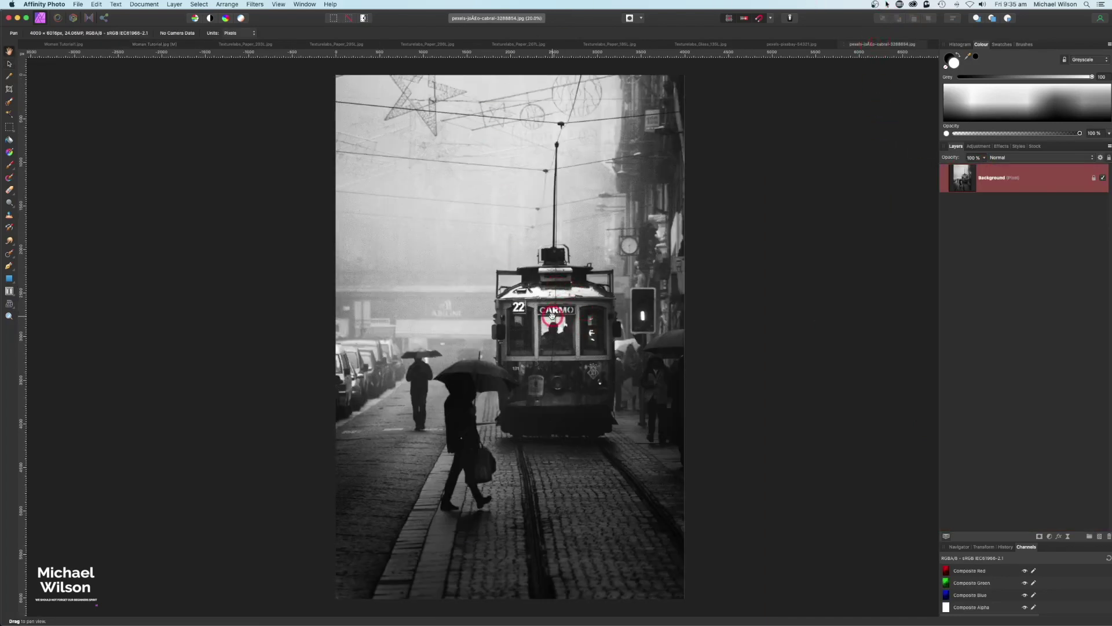
Back in Woman Tutorial, select and show the tram collage layer.
left_click(174, 44)
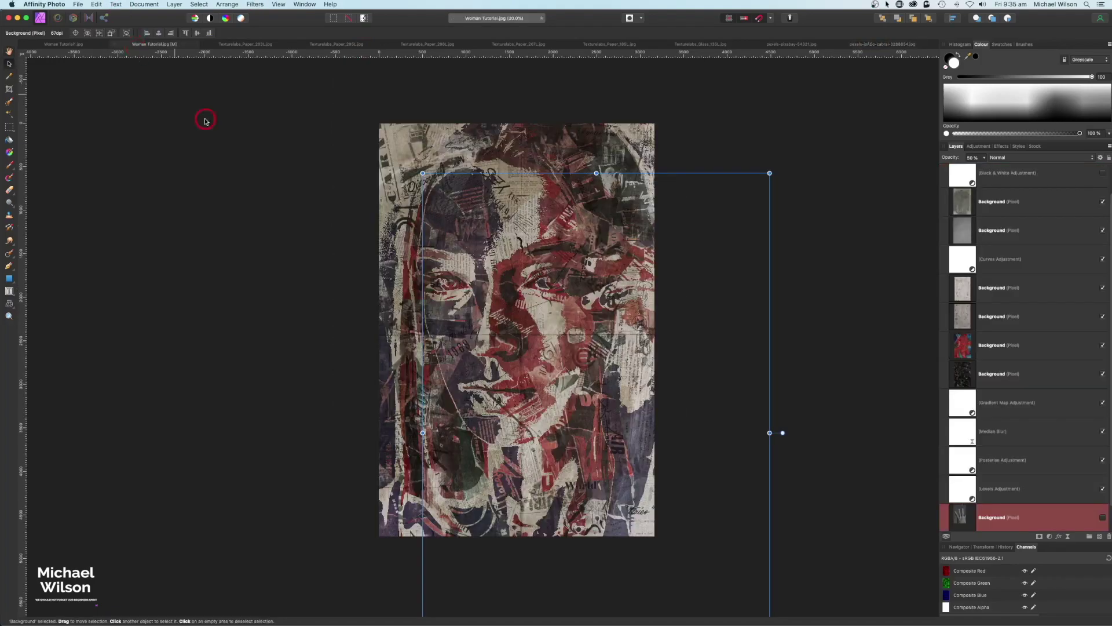
scroll(967, 501, "down", 1)
left_click(969, 501)
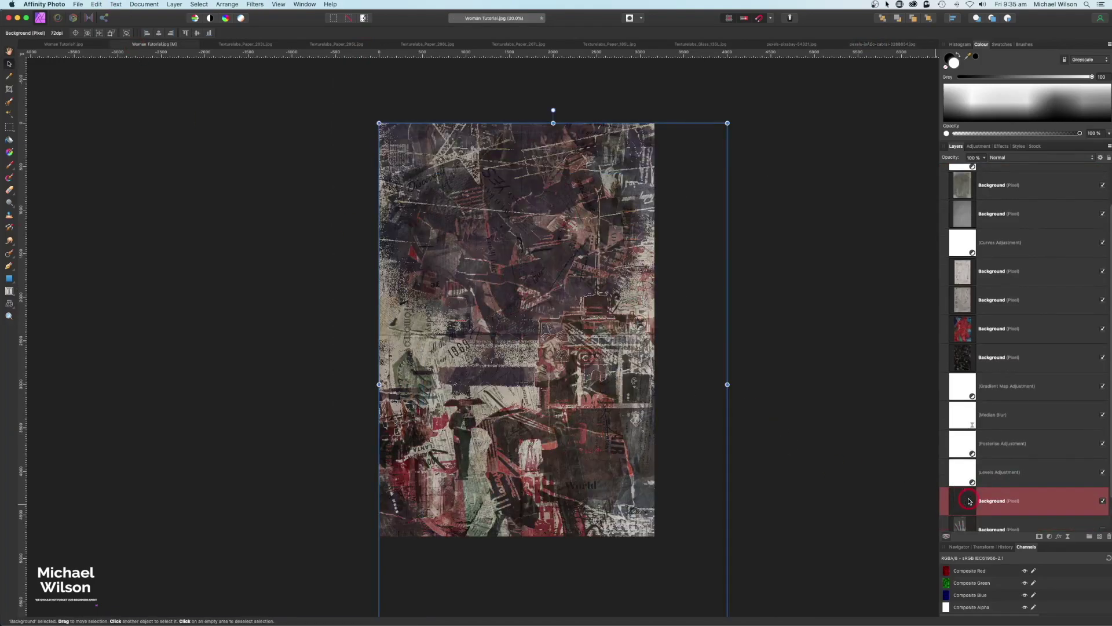
scroll(1003, 473, "down", 3)
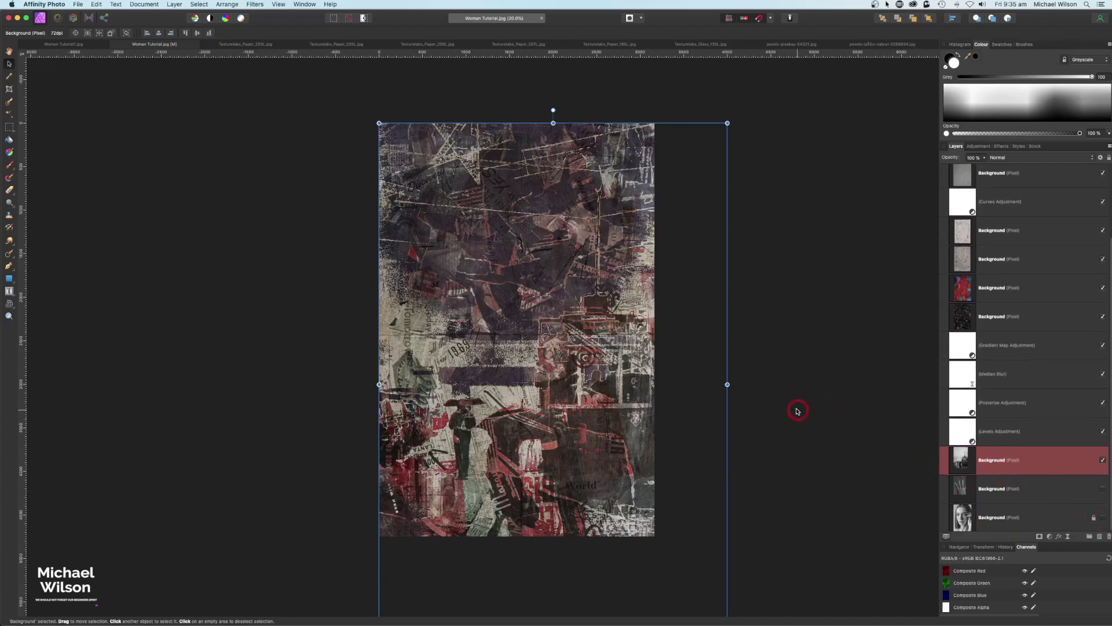
Resize and snap the tram layer so it stretches across the whole canvas.
left_click_drag(727, 123, 620, 281)
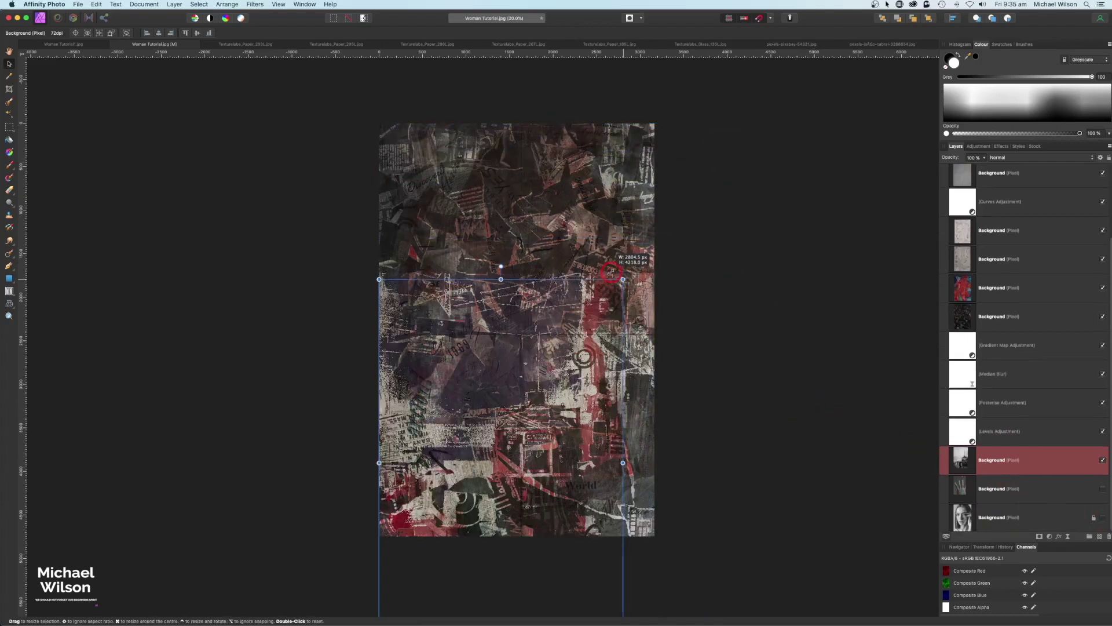
left_click_drag(583, 323, 585, 166)
left_click_drag(623, 490, 658, 526)
left_click_drag(377, 527, 374, 547)
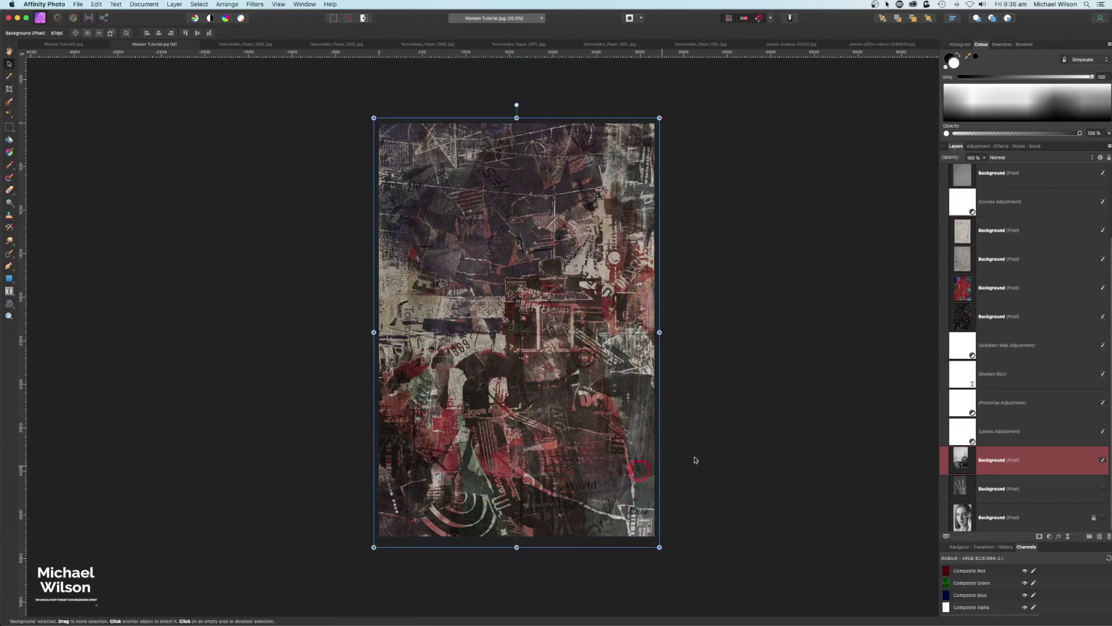
left_click(781, 424)
scroll(765, 403, "up", 2)
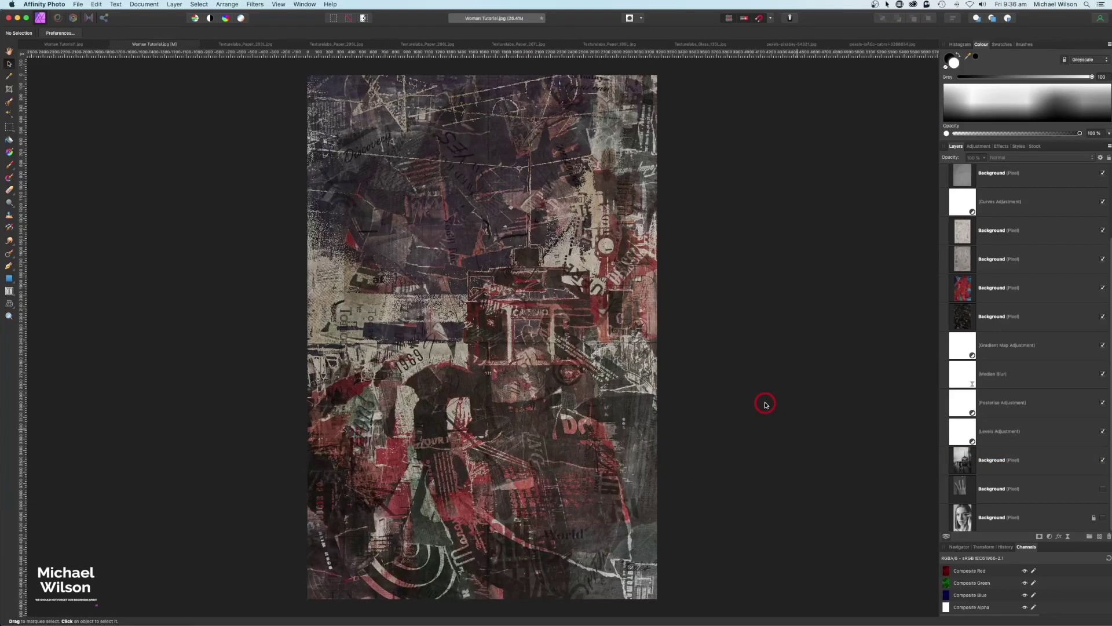
Reshape the dark texture layer's Master underlying blend range, raising its output to 18%.
left_click(970, 316)
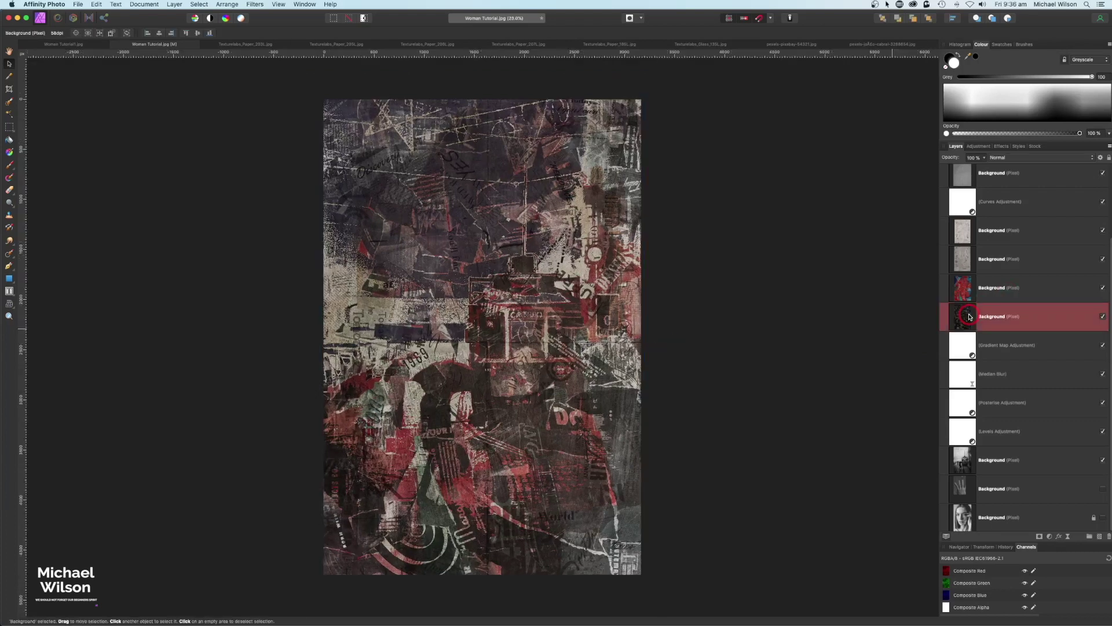
left_click(1101, 158)
left_click(801, 141)
left_click(780, 121)
left_click_drag(857, 179, 813, 170)
mouse_move(913, 266)
left_mouse_down()
mouse_move(913, 230)
mouse_move(913, 270)
left_mouse_up()
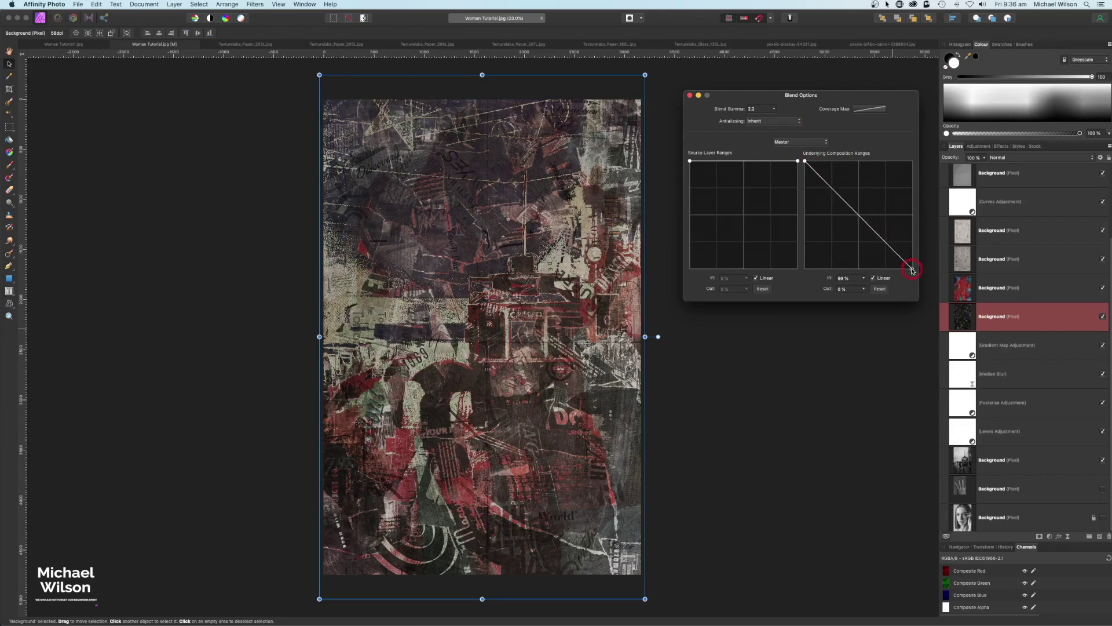
left_click_drag(810, 167, 806, 209)
left_click(1005, 258)
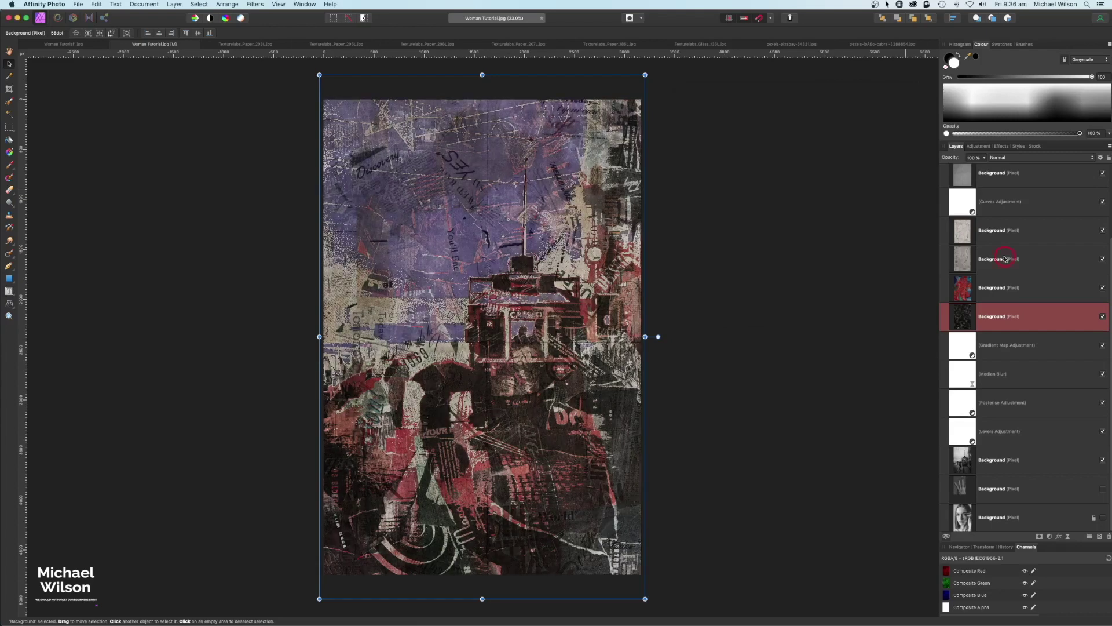
Set the red paper layer's Red underlying blend range: left point 20%, top point 70% in, 96% out.
left_click(993, 285)
left_click(1101, 158)
left_click(801, 142)
left_click(765, 126)
mouse_move(806, 268)
left_mouse_down()
mouse_move(805, 231)
mouse_move(804, 247)
left_mouse_up()
left_click_drag(859, 162, 911, 163)
left_click(689, 96)
left_click(798, 257)
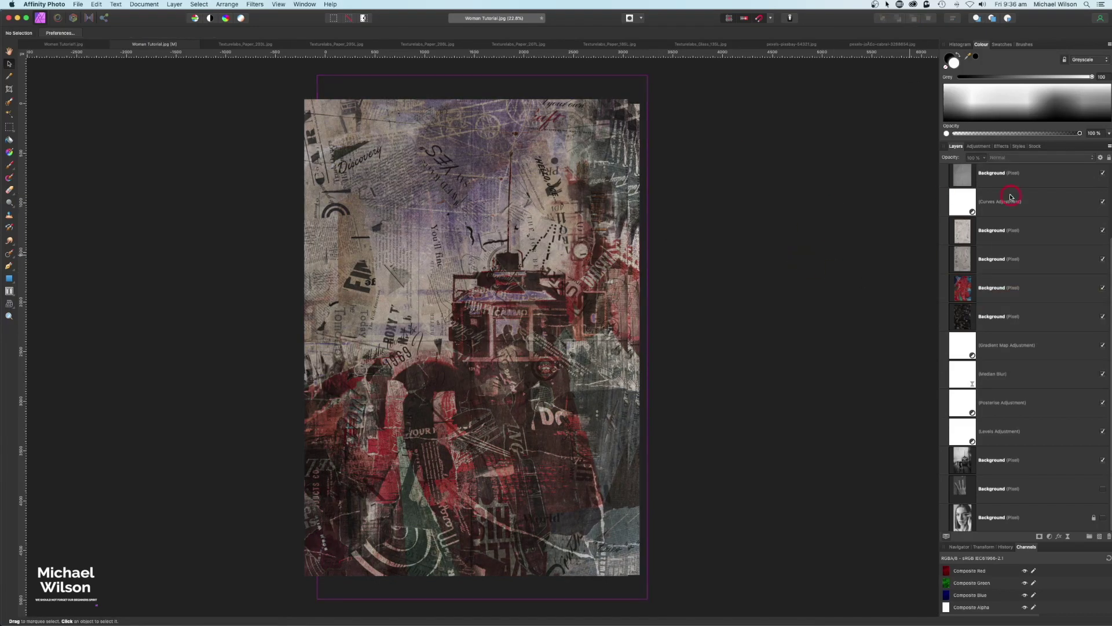